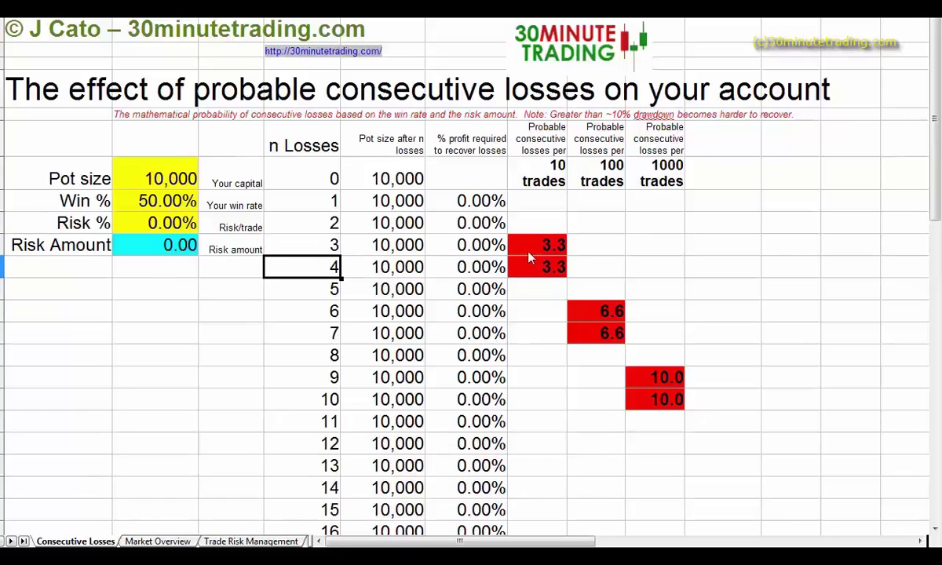
Review the 100-trade table: 50.00% win rate, 6.6 losses, 6 and 7 loss rows, recovery column
click(612, 177)
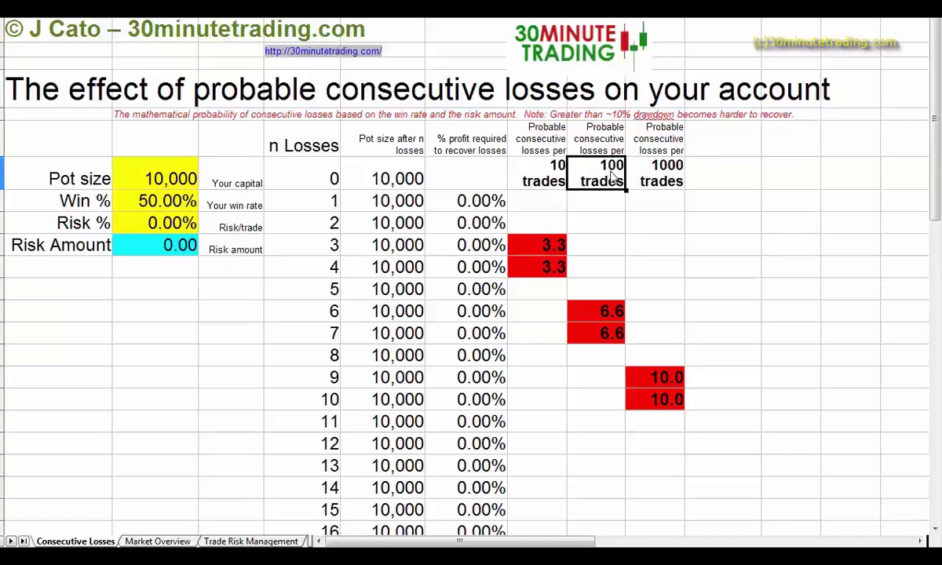
click(167, 202)
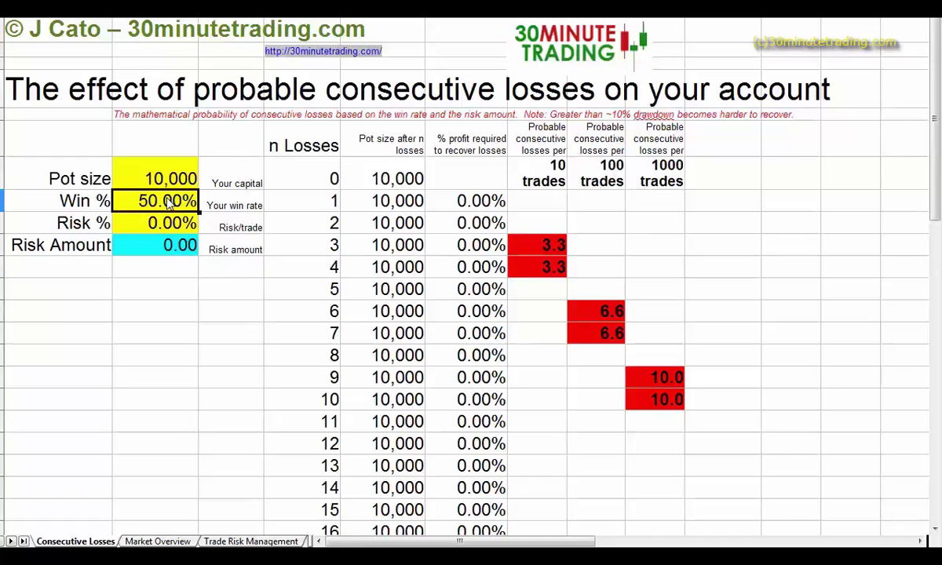
click(613, 313)
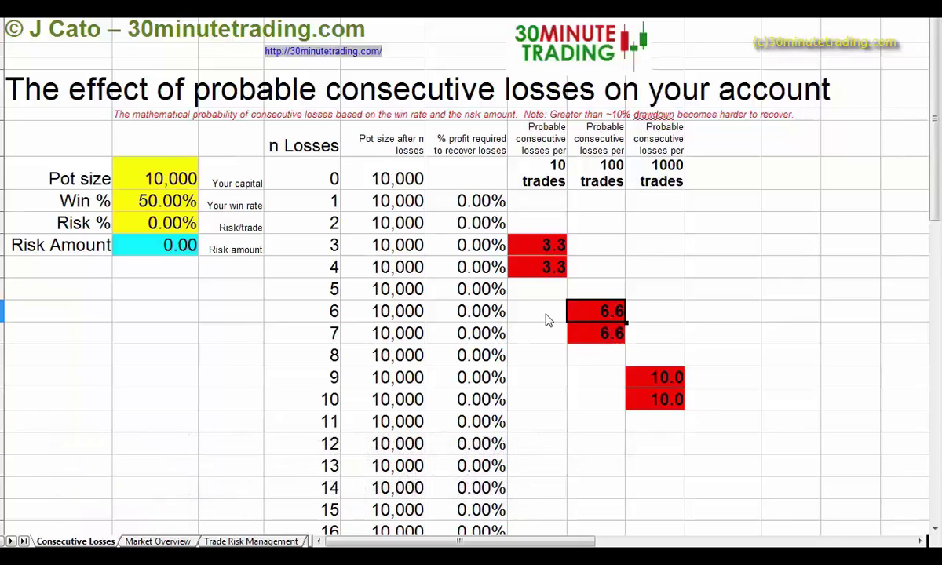
click(329, 312)
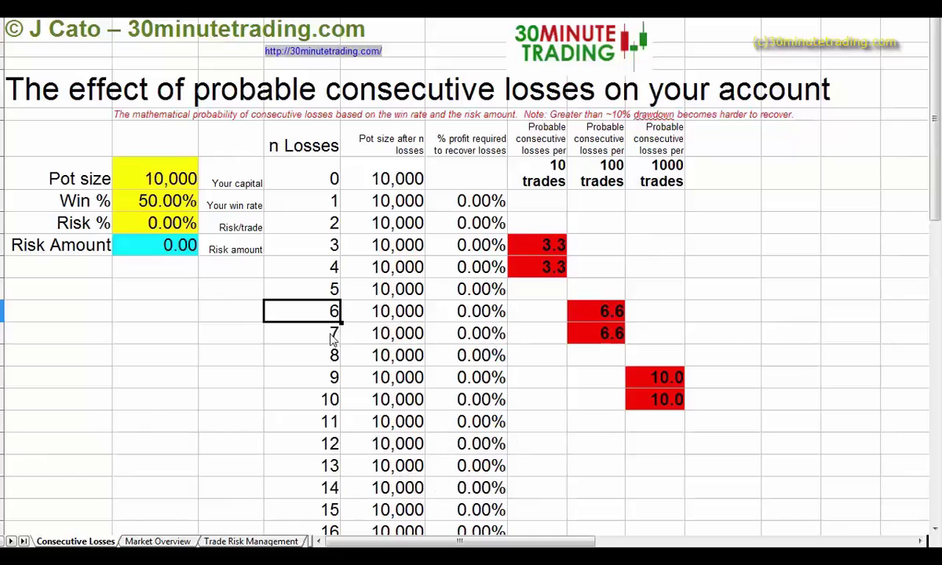
click(331, 335)
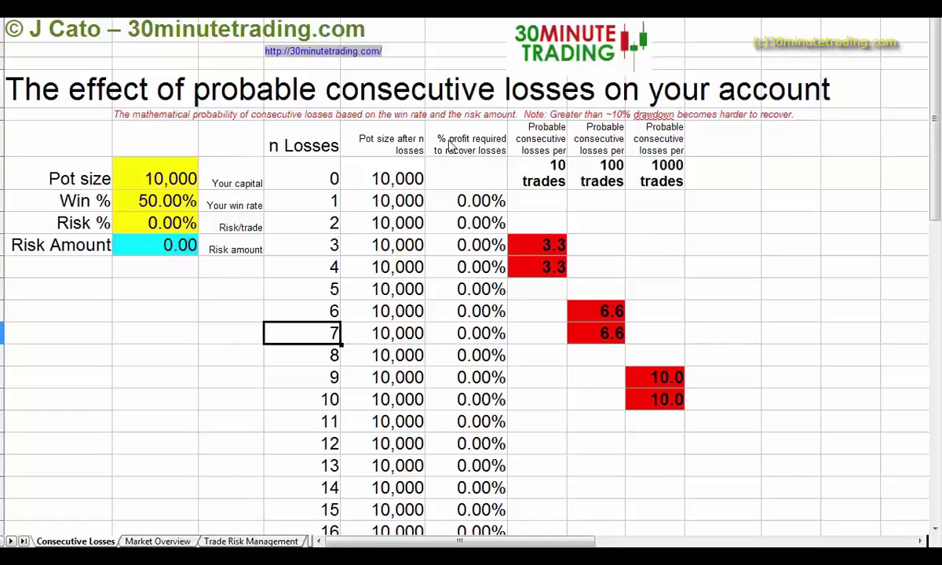
click(429, 137)
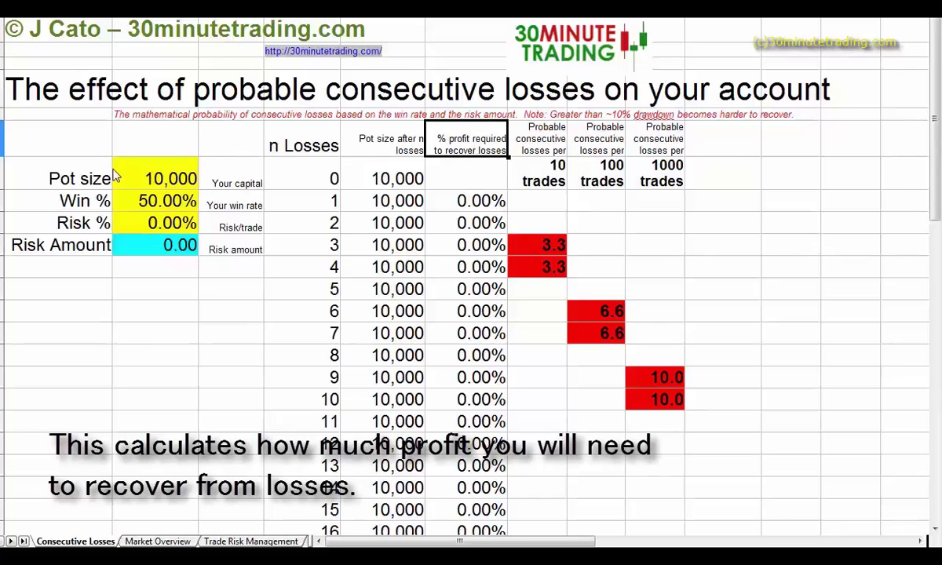
click(161, 202)
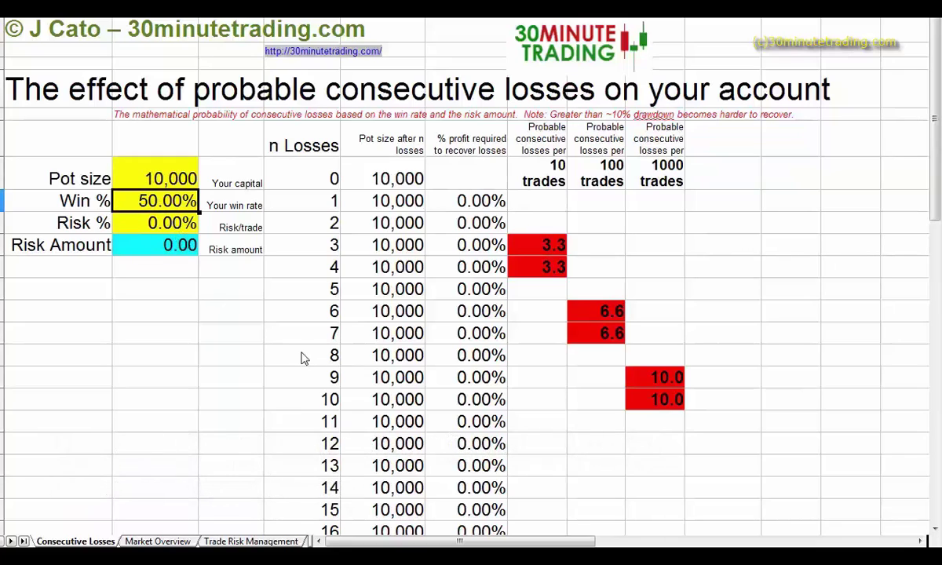
Set Risk % to 5, giving a 500.00 risk amount and 22.77% and 43.20% recovery needs
click(170, 224)
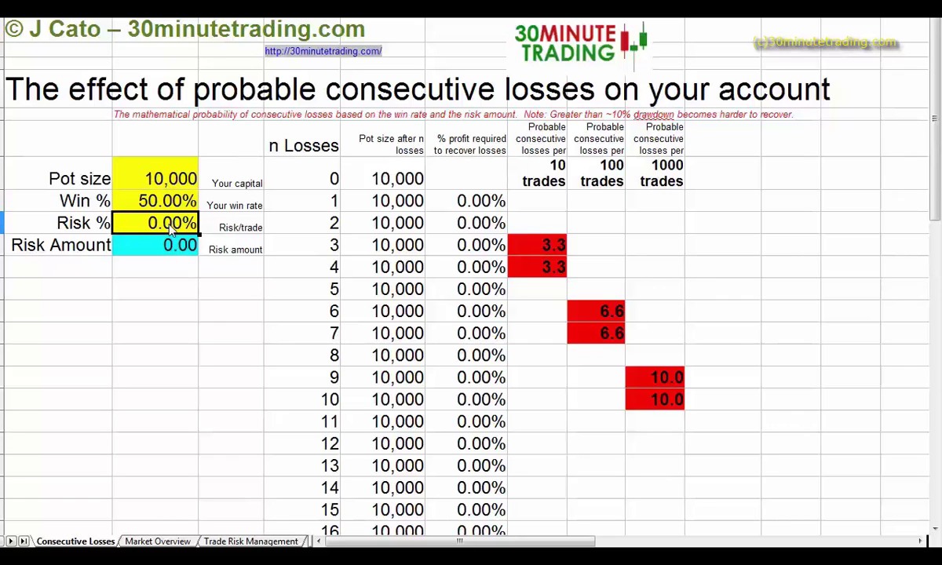
text(5)
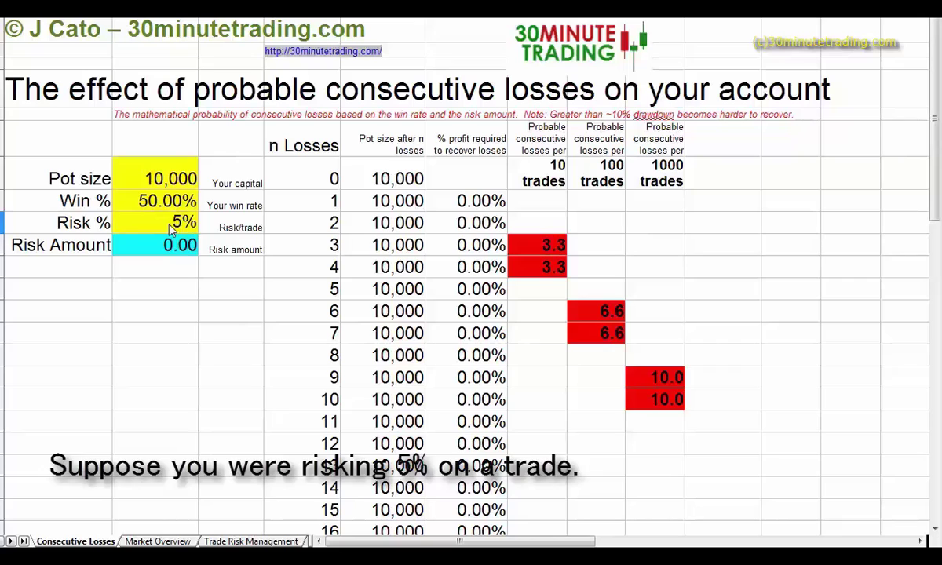
click(172, 179)
click(172, 224)
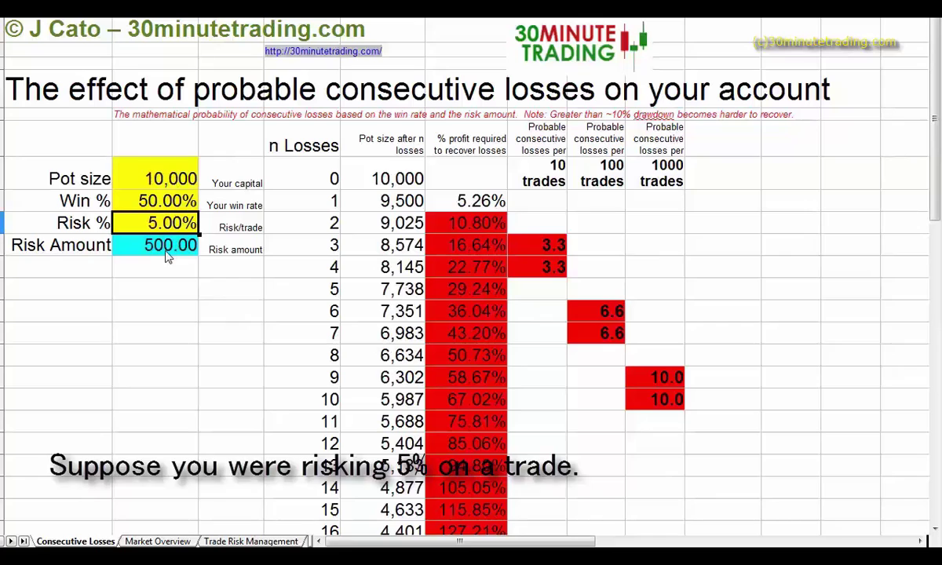
click(167, 251)
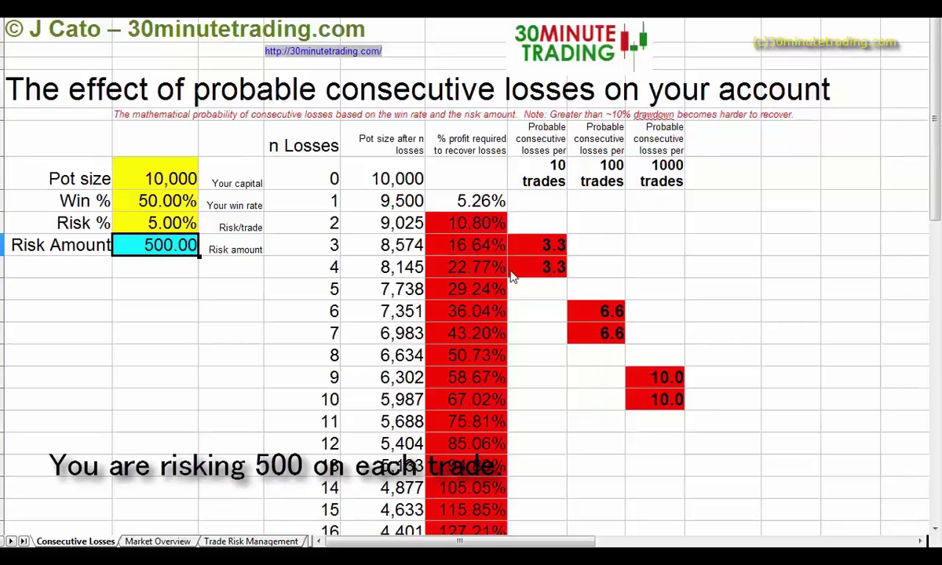
click(475, 271)
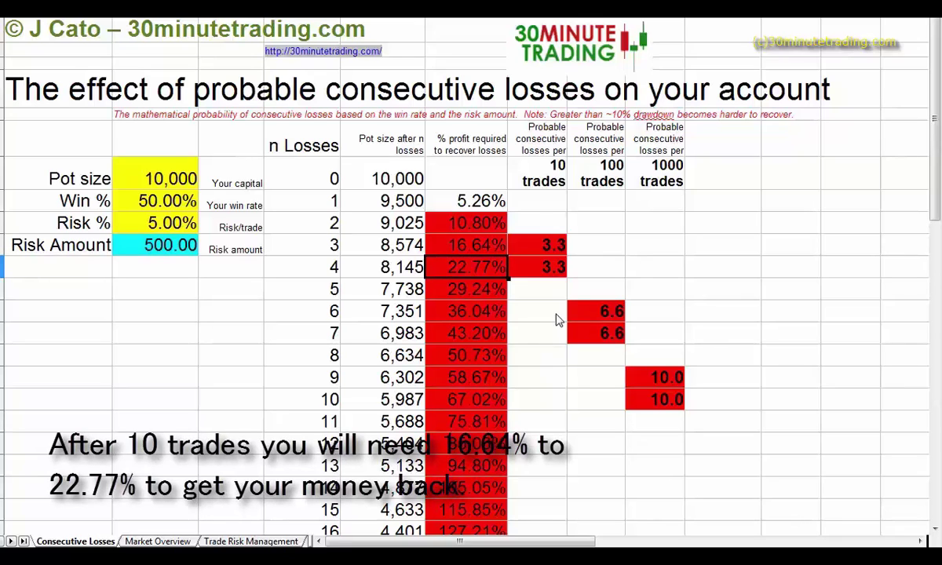
click(485, 337)
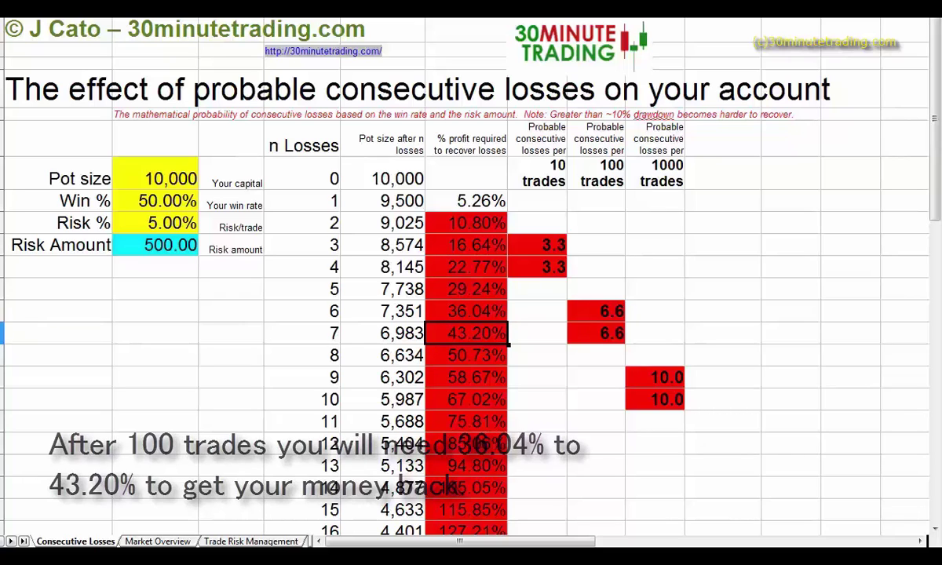
click(165, 223)
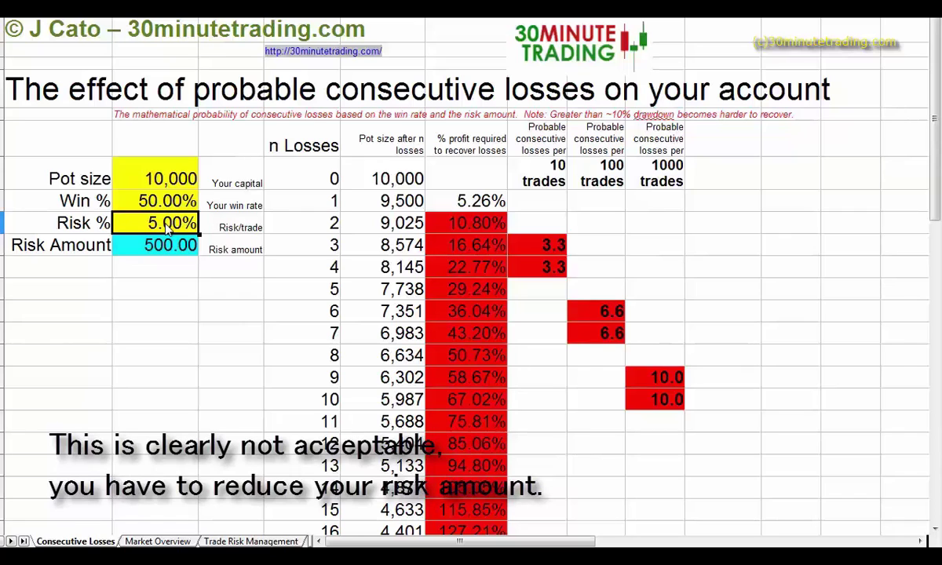
Lower Risk % to 3, cutting recovery needed to 12.96% and 23.77%
text(3)
key(Return)
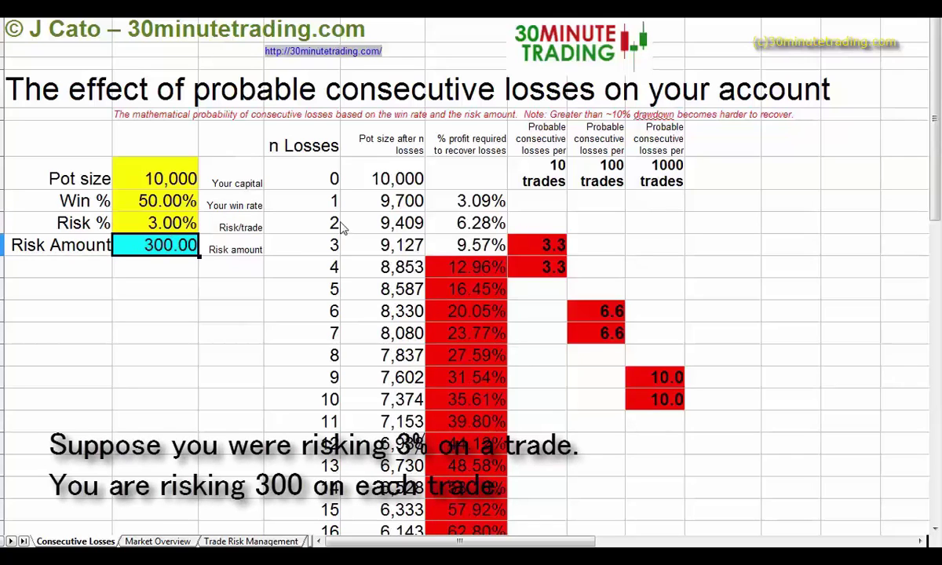
click(478, 270)
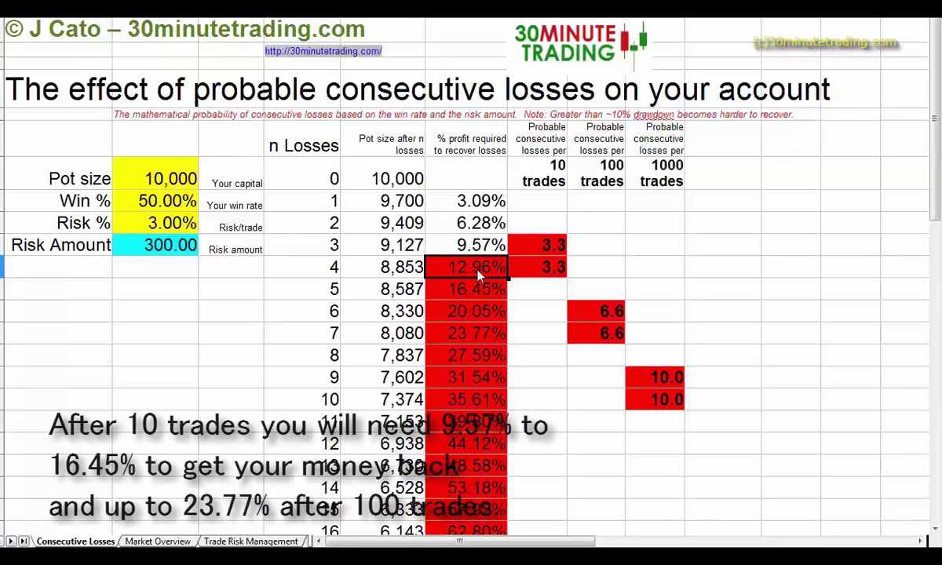
click(473, 339)
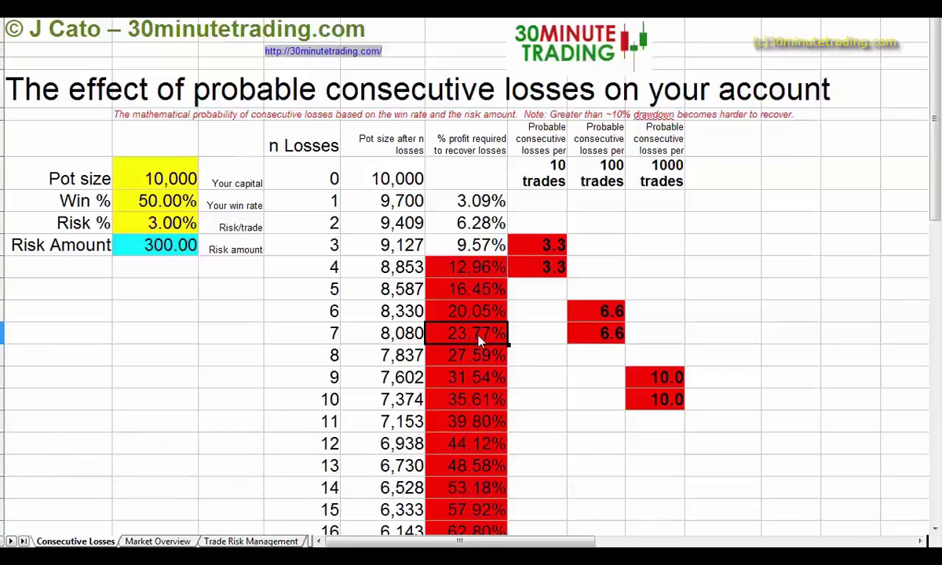
click(161, 225)
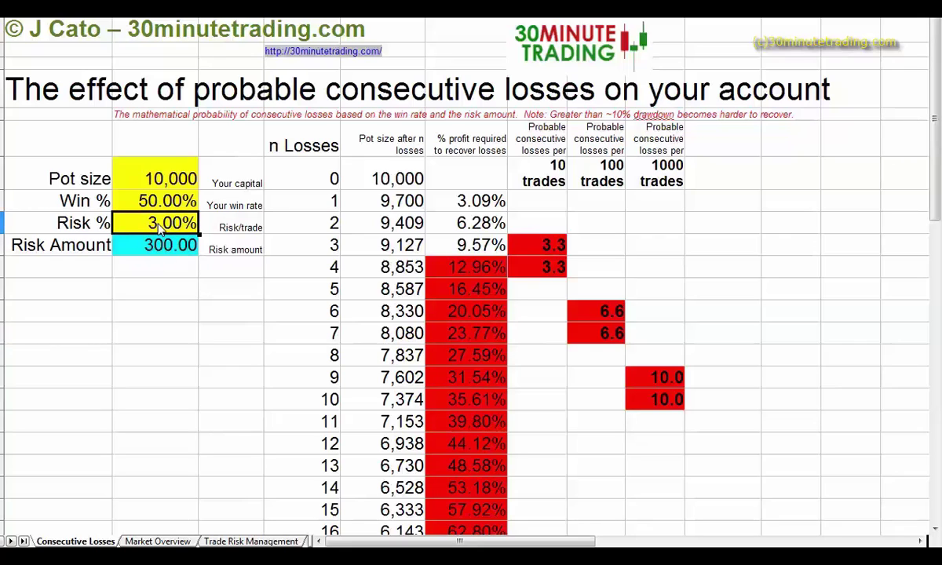
Set Risk % to 1, reviewing 4.10%, 7.29% and 10.57% recovery needs against 6.6 and 10.0 losses
text(1)
key(Return)
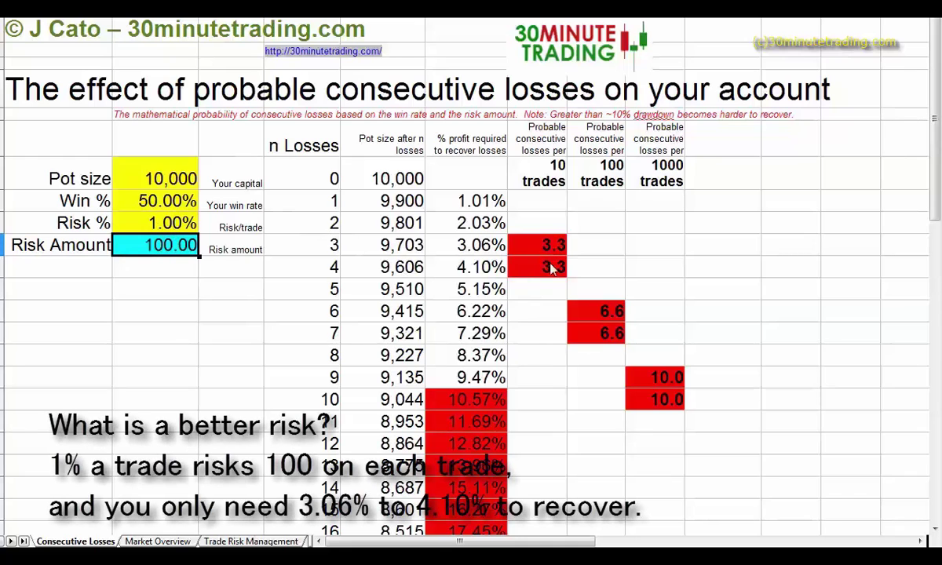
click(473, 269)
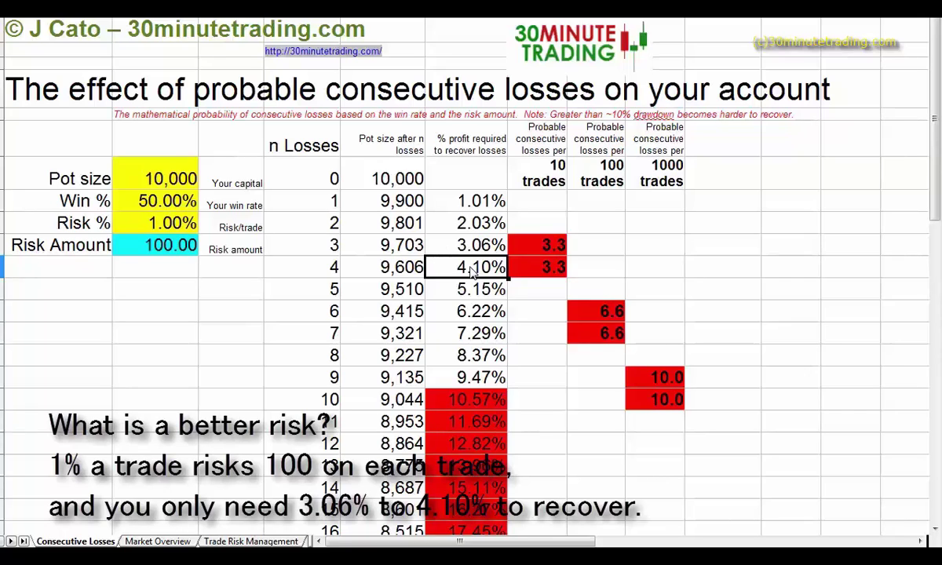
click(587, 336)
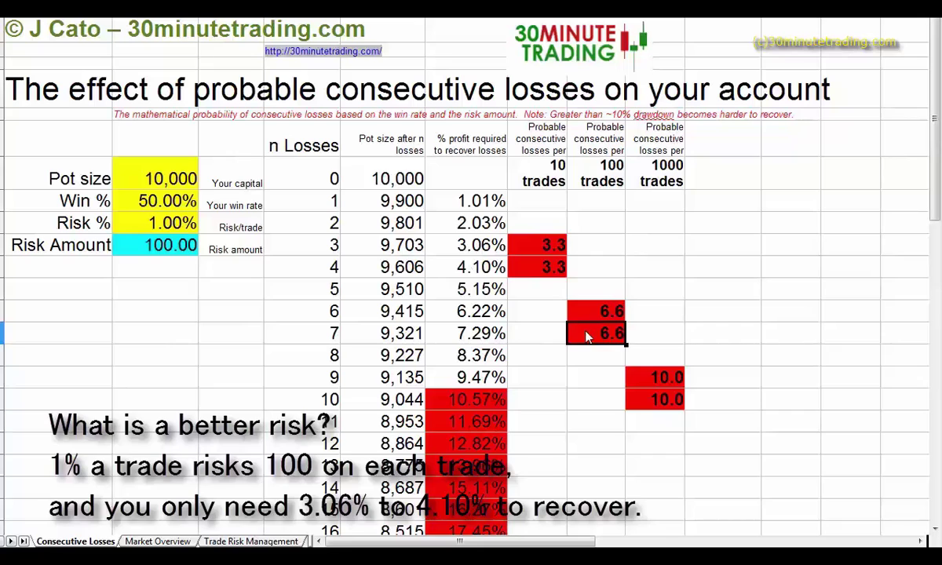
click(459, 333)
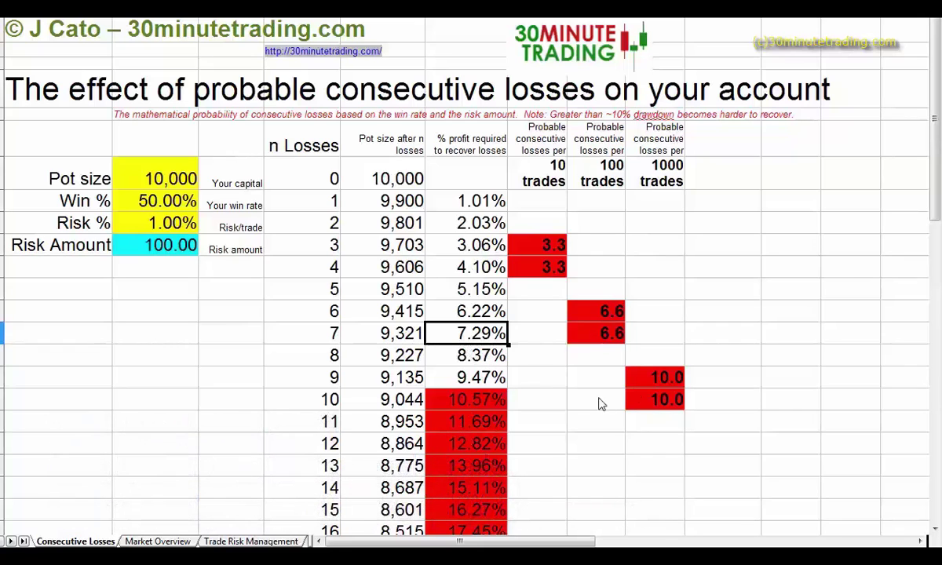
click(671, 402)
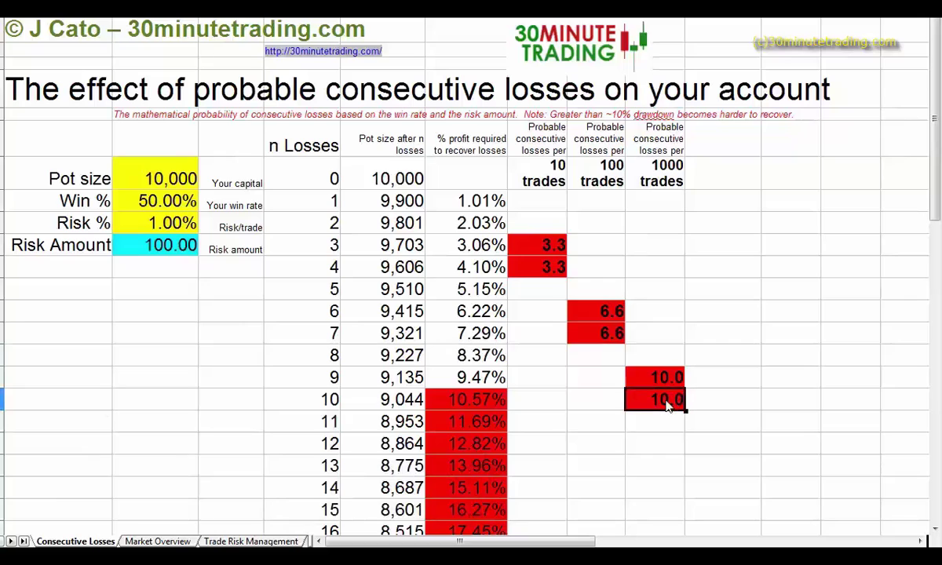
click(470, 402)
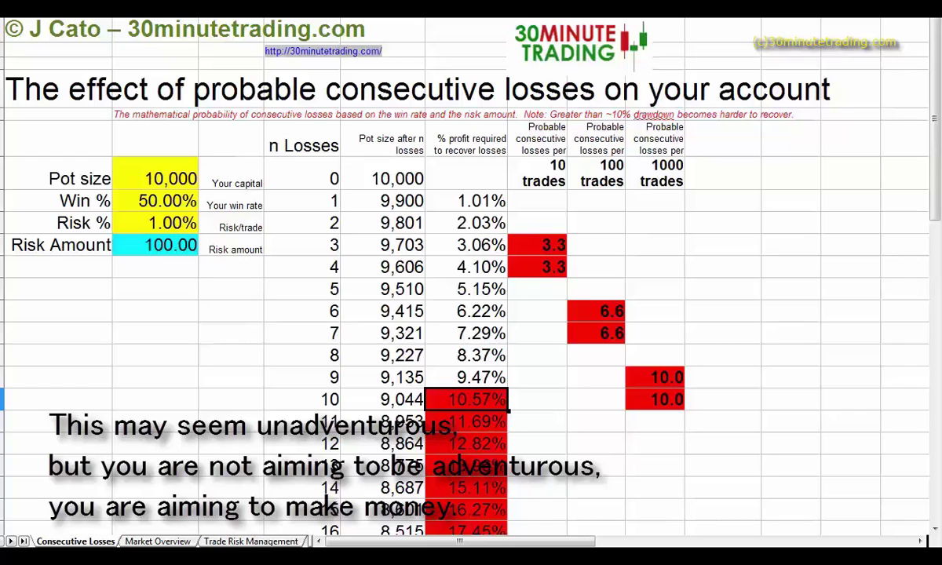
click(149, 224)
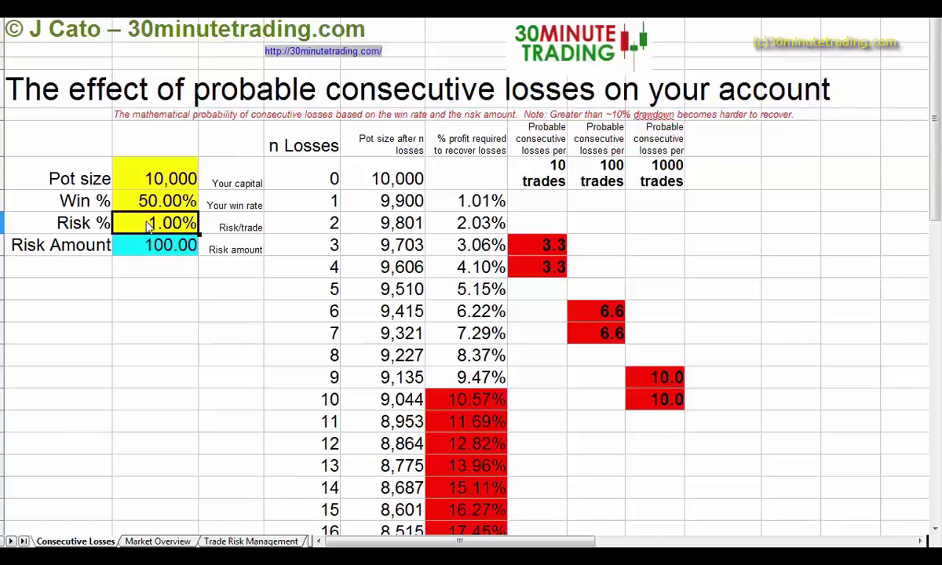
click(163, 206)
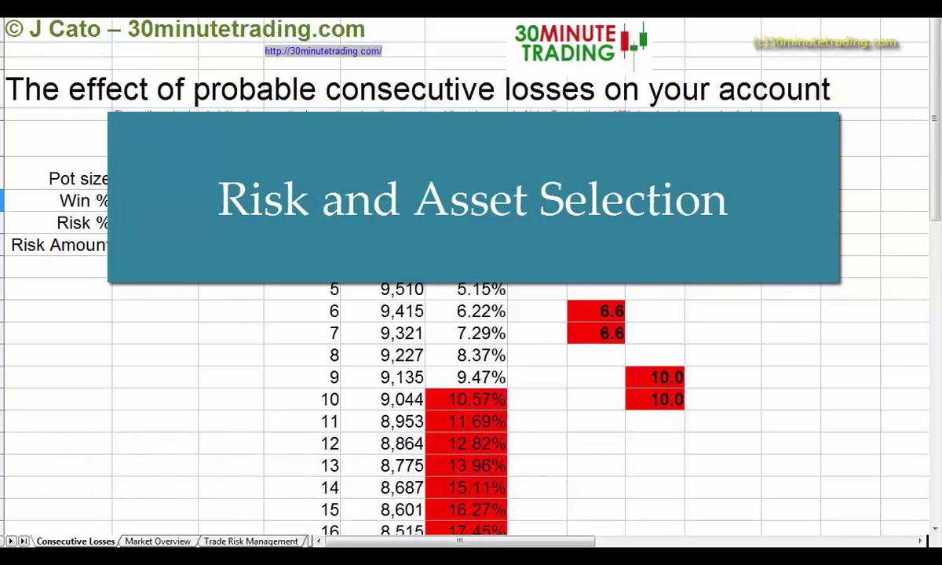
Switch to the Market Overview sheet showing indicator values, ATR and reward:risk ratios
key(ctrl+Page_Down)
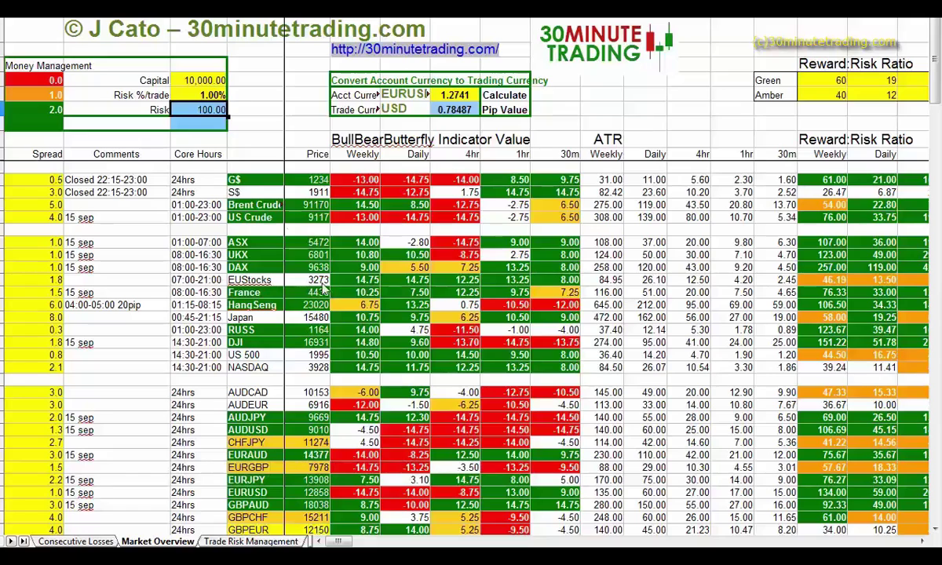
click(245, 183)
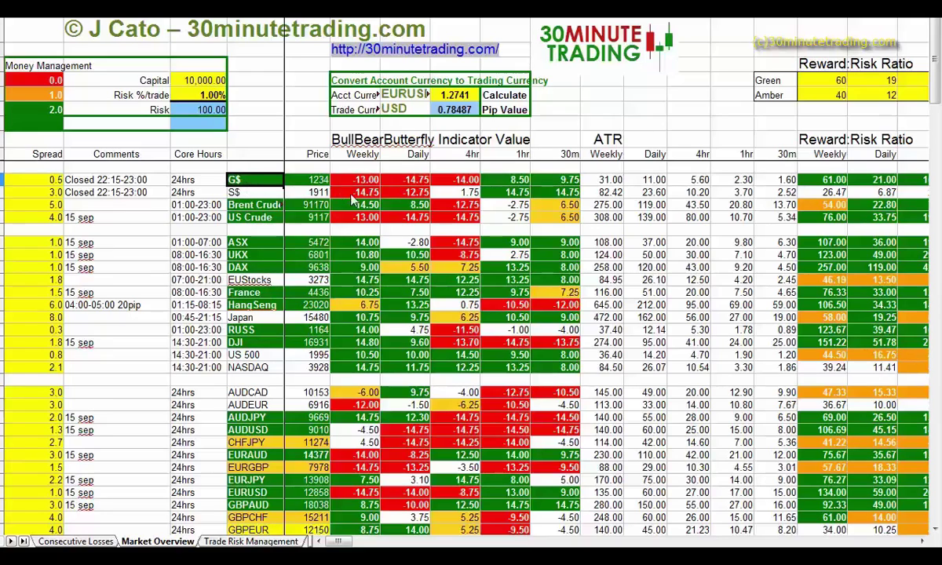
click(321, 183)
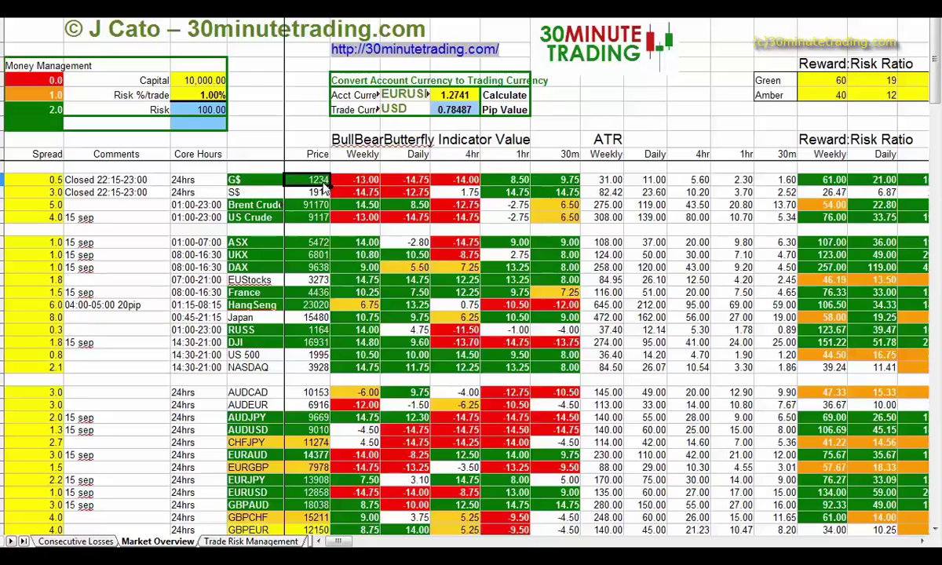
click(369, 182)
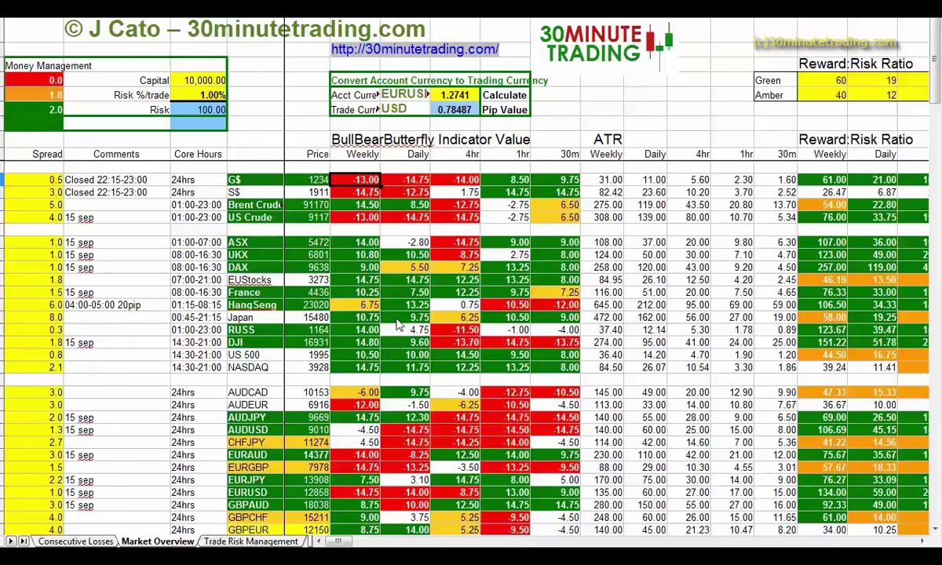
click(414, 179)
click(464, 184)
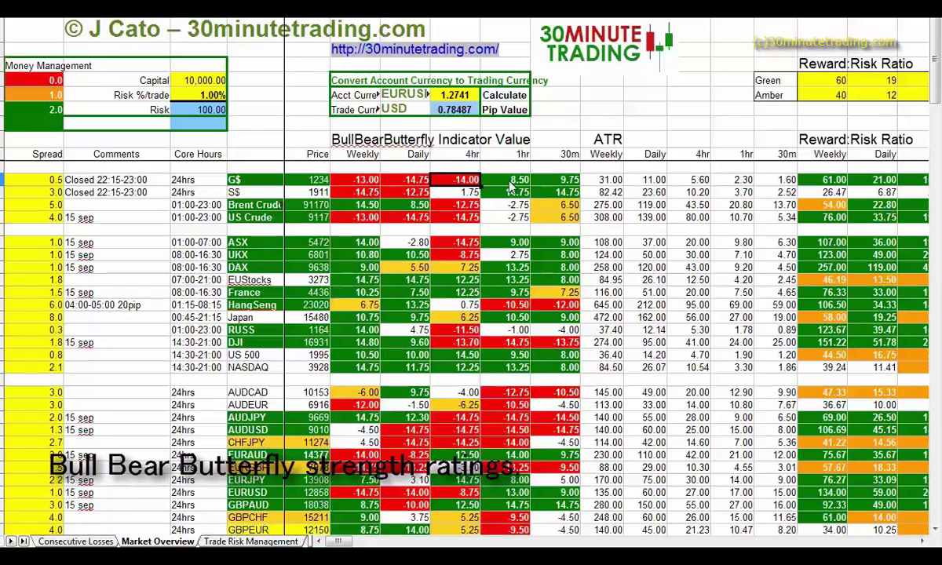
click(511, 182)
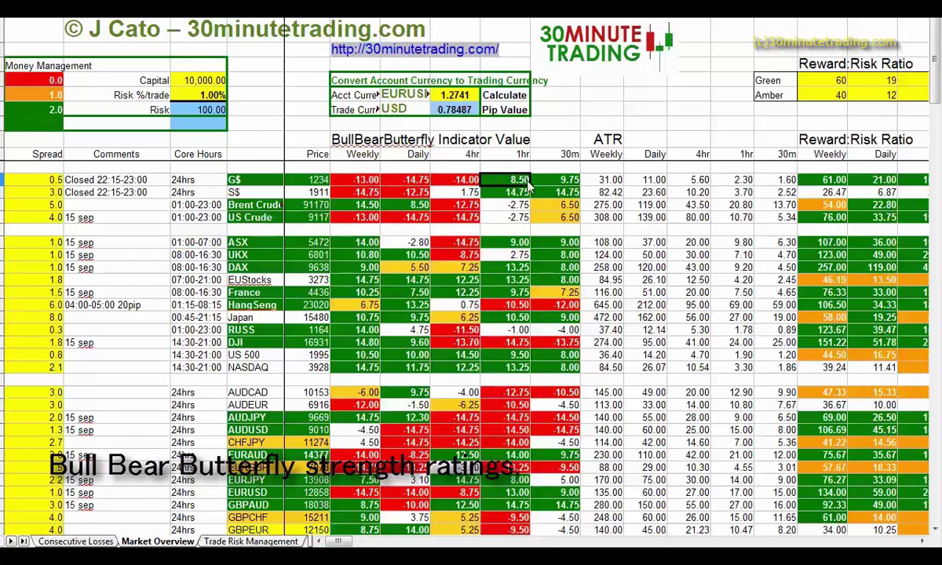
click(535, 180)
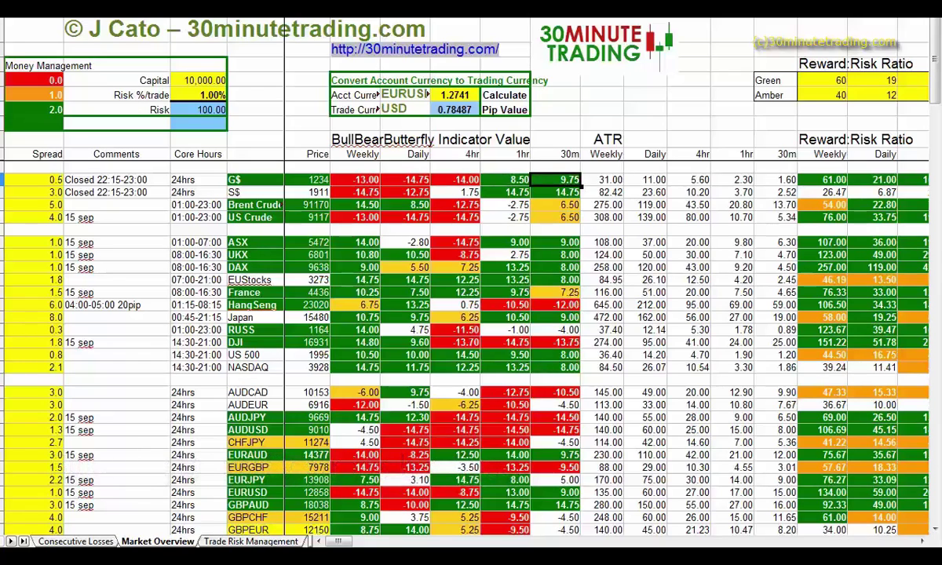
click(834, 181)
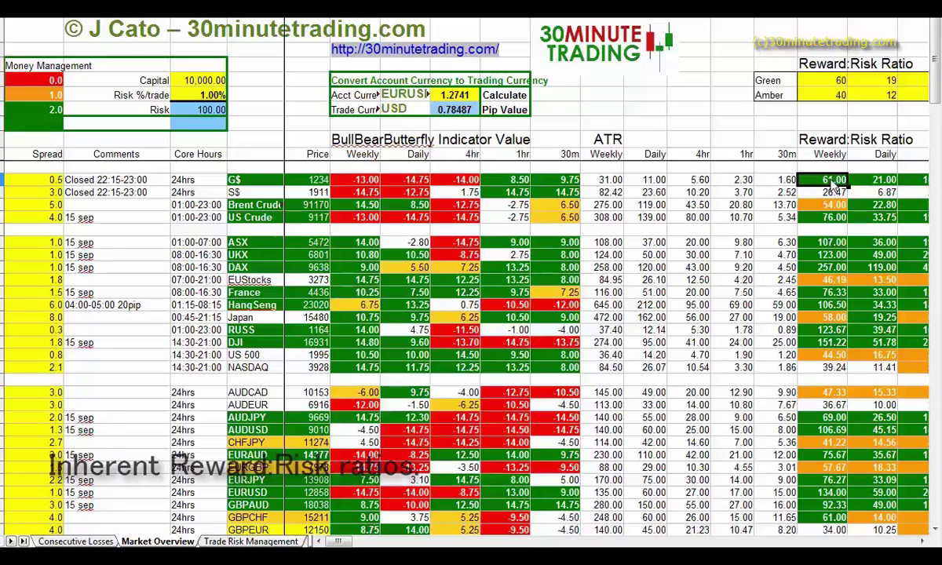
key(Right)
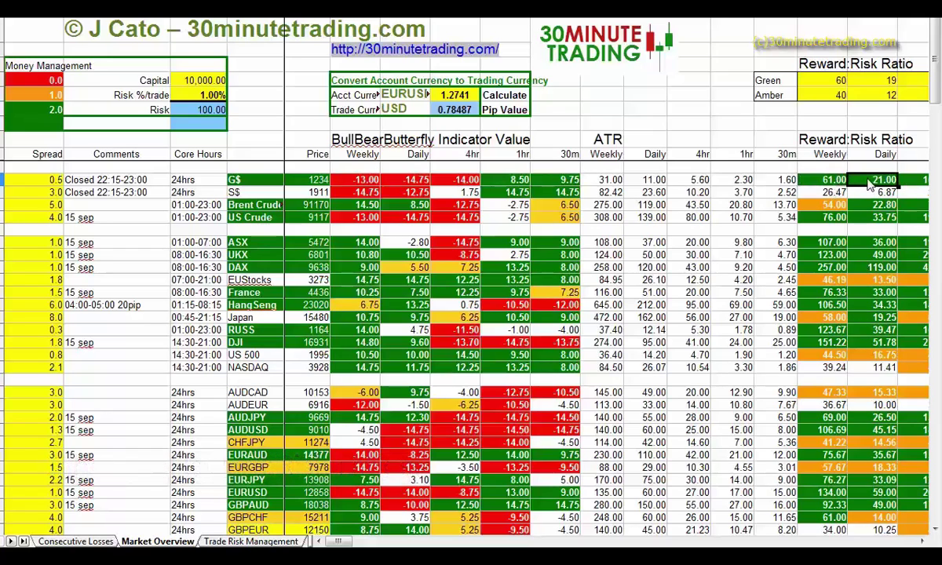
click(843, 183)
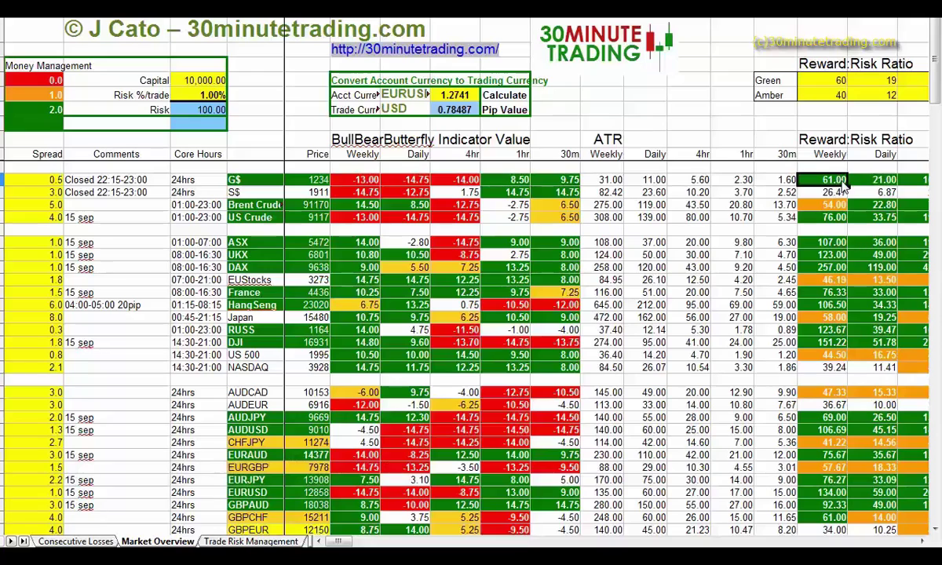
click(824, 267)
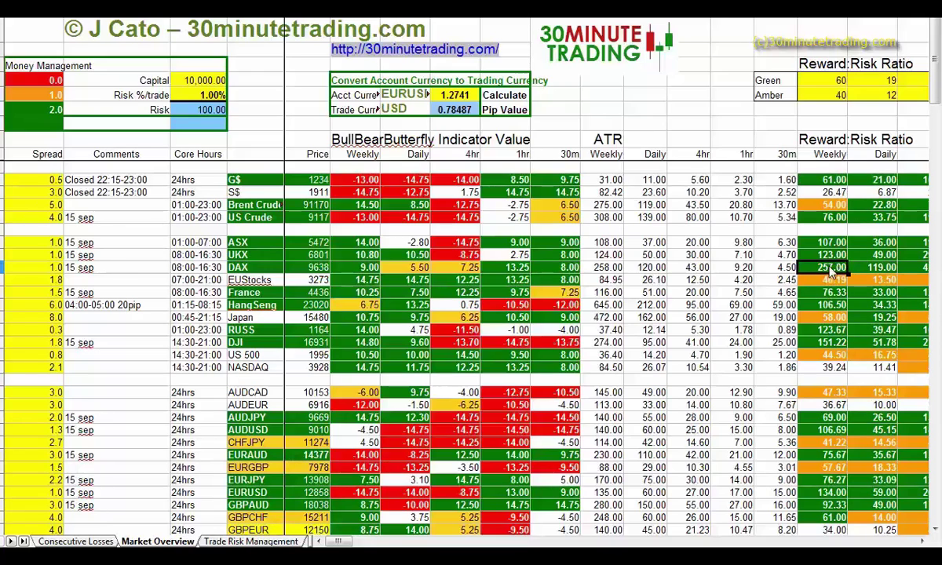
click(241, 268)
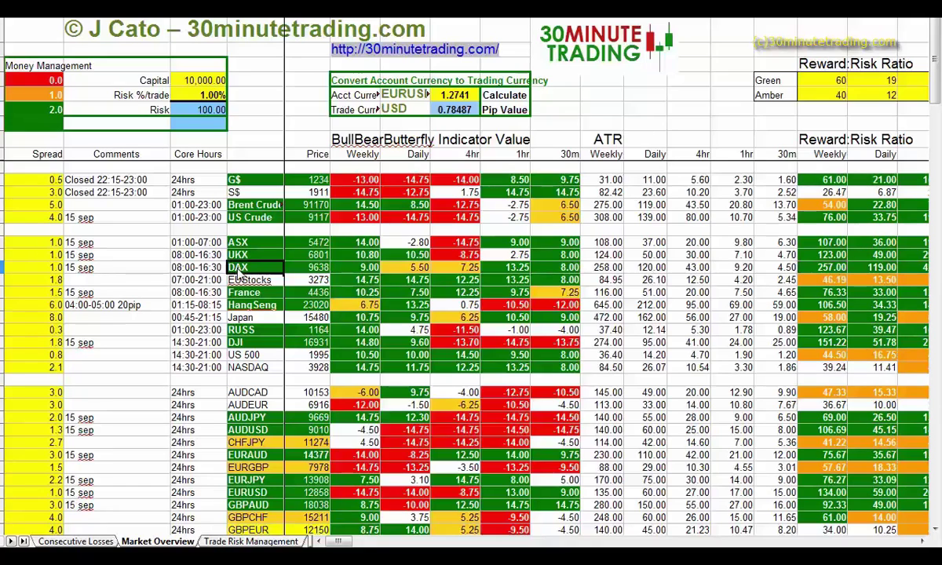
click(246, 182)
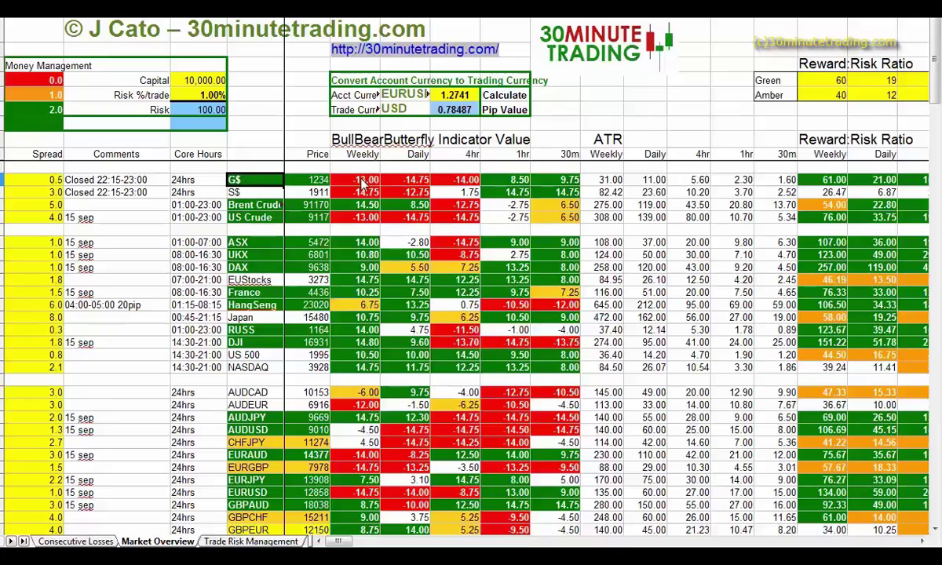
click(362, 180)
click(389, 177)
click(433, 179)
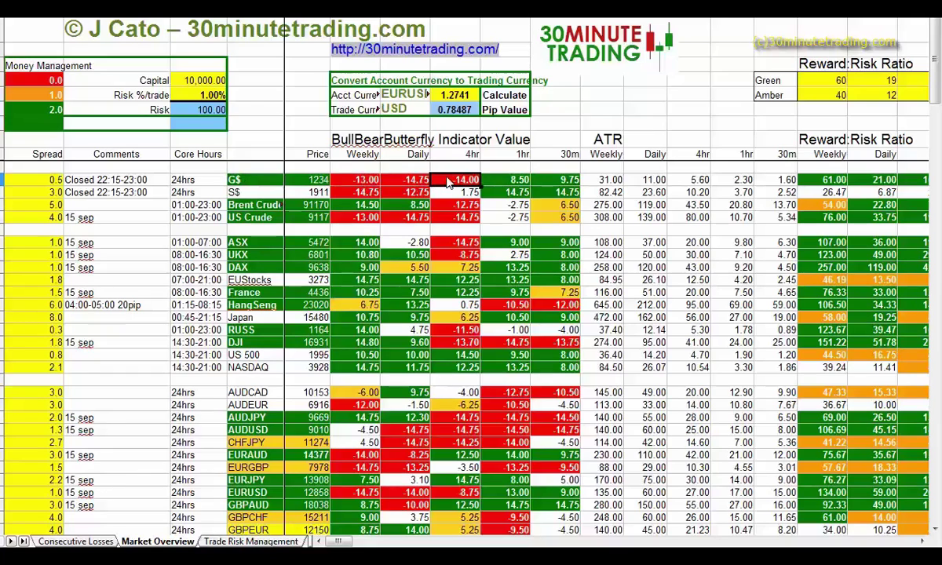
click(512, 177)
click(537, 177)
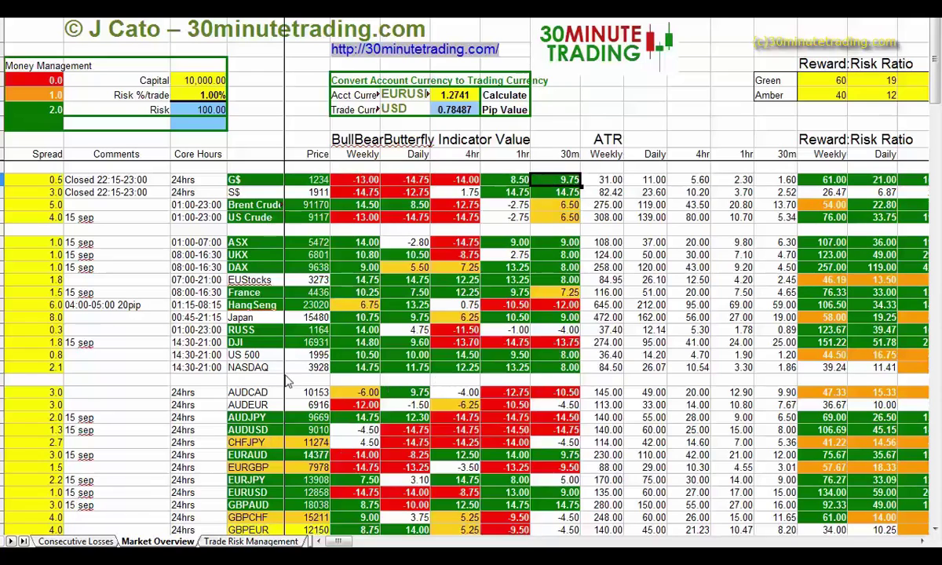
click(361, 356)
click(259, 356)
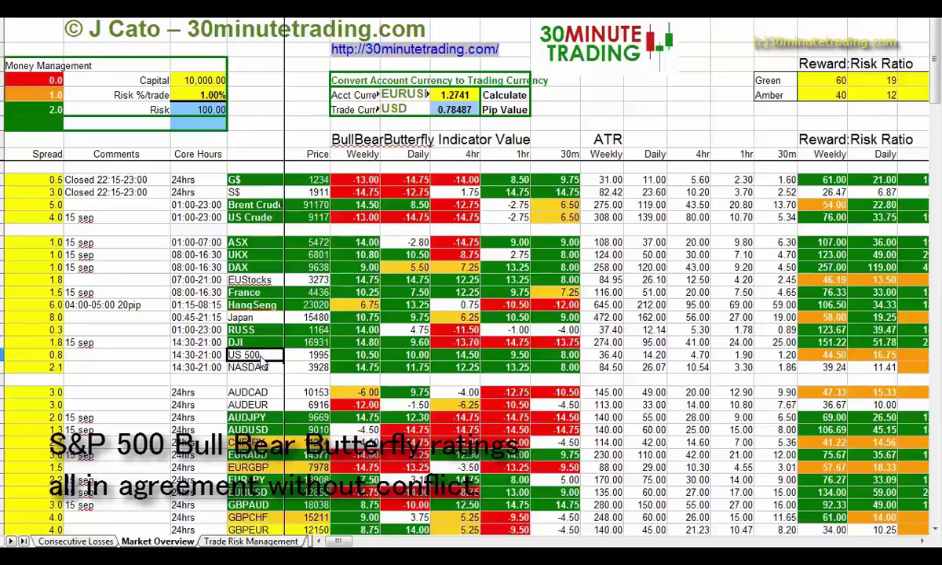
click(354, 354)
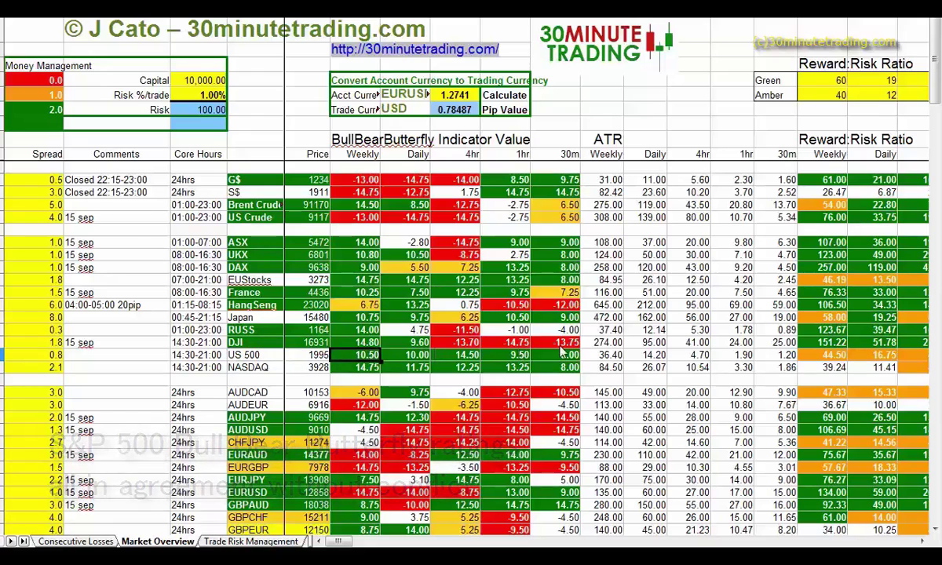
click(822, 357)
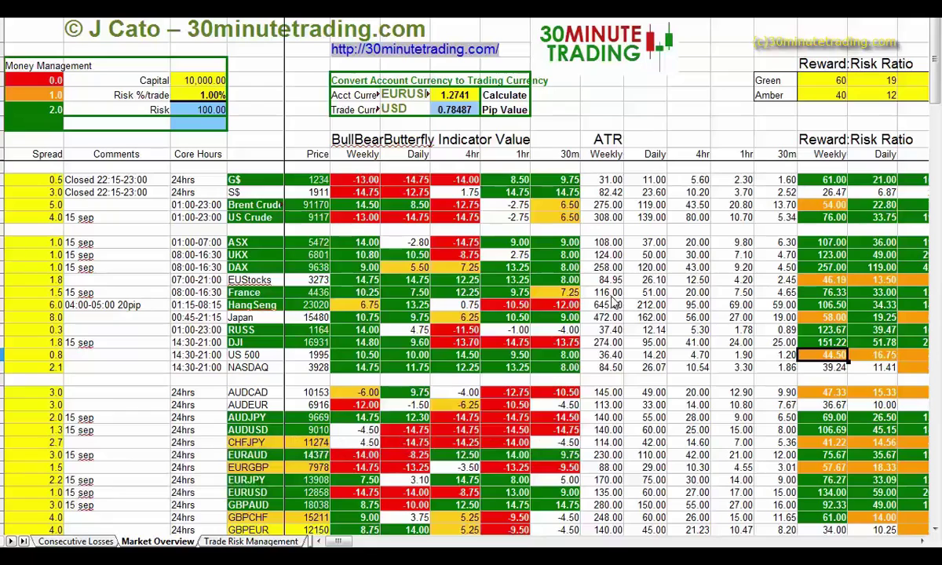
click(822, 244)
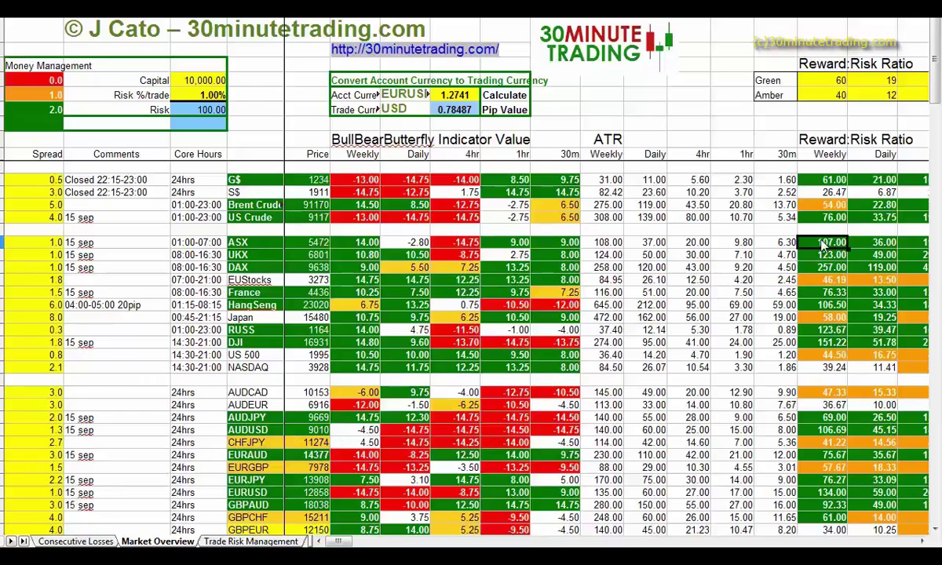
click(392, 278)
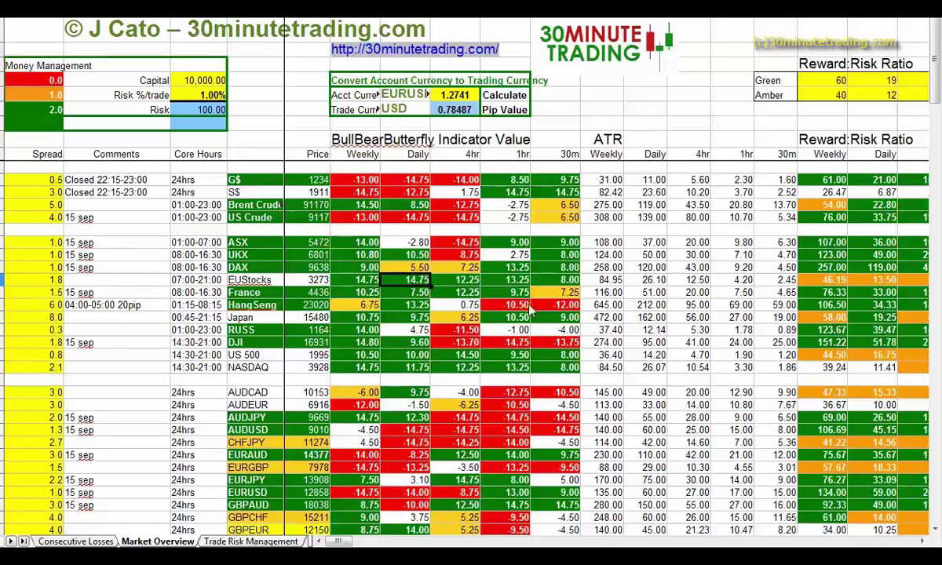
key(Right)
key(Up)
key(Up)
key(Up)
key(Up)
key(Up)
key(Up)
key(Up)
key(Up)
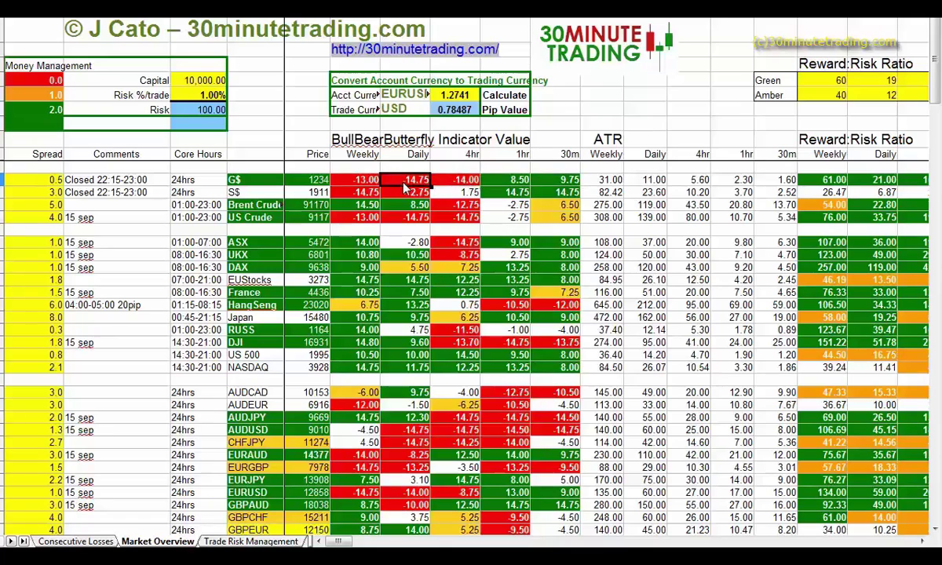
click(571, 183)
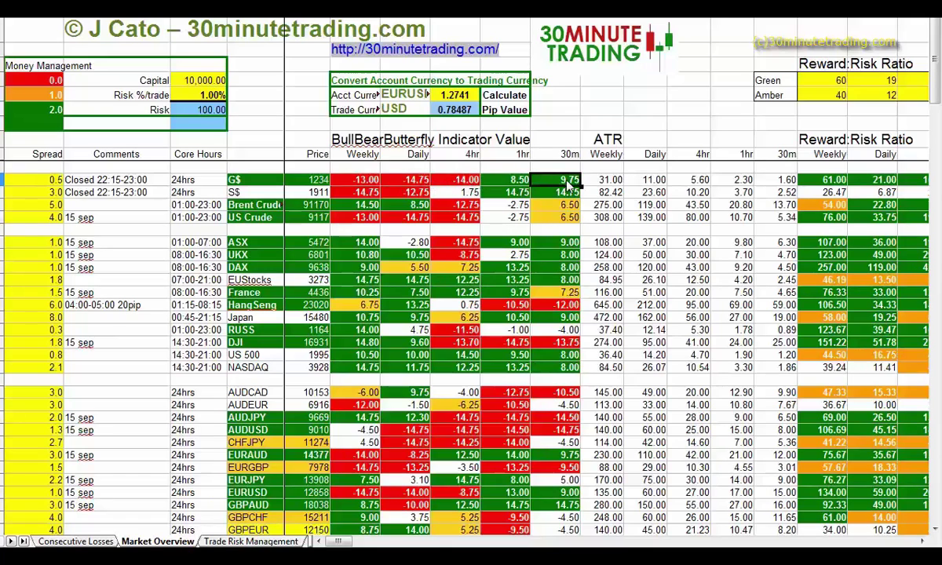
click(423, 279)
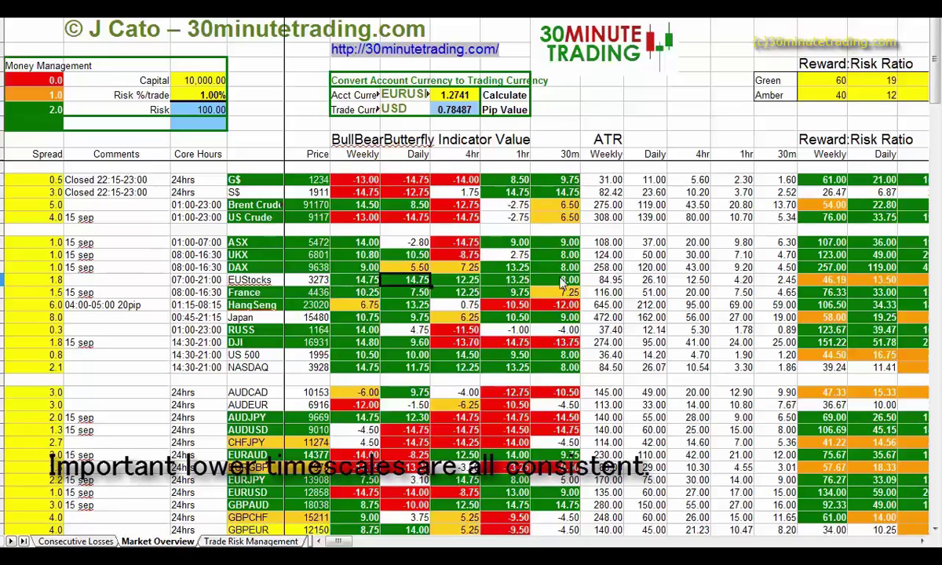
click(534, 281)
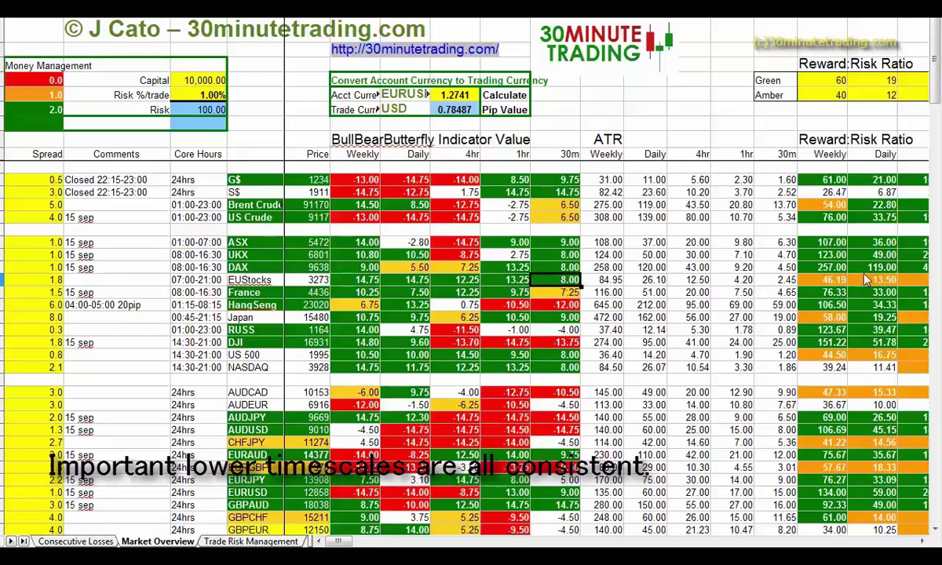
click(816, 279)
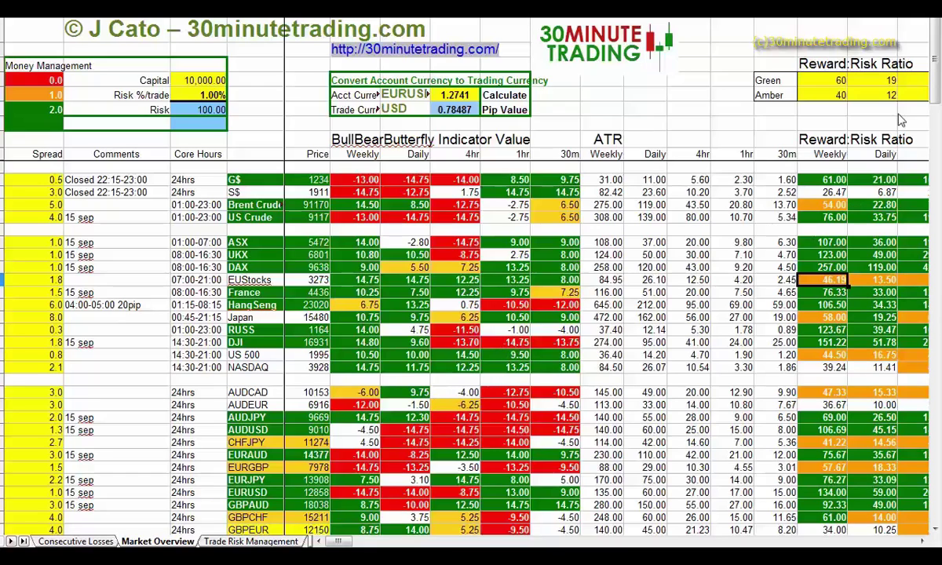
drag(934, 82, 935, 127)
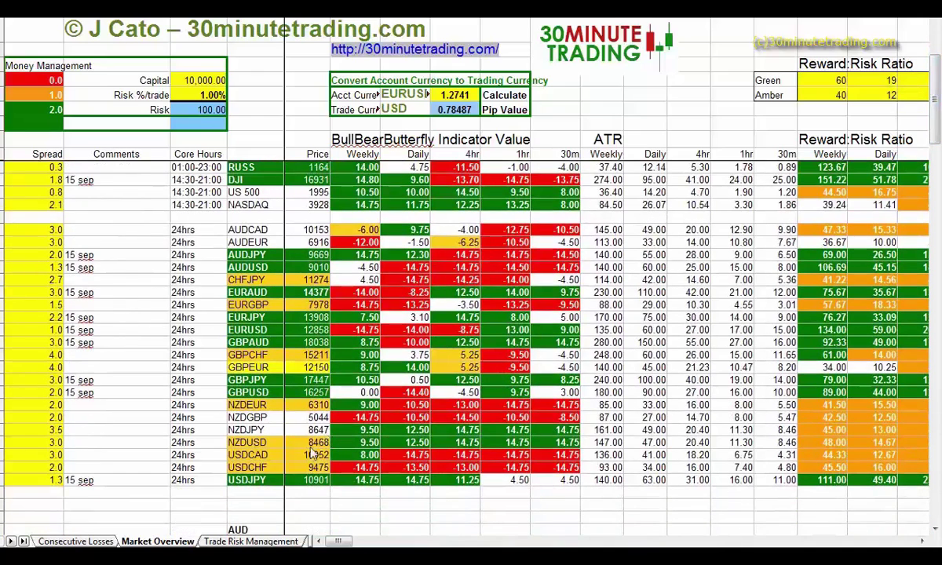
click(252, 483)
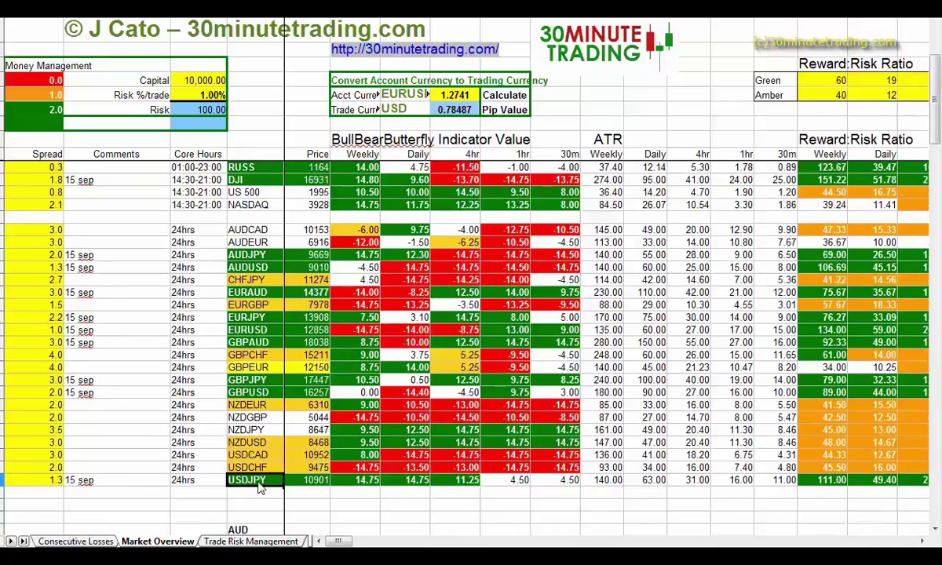
click(365, 482)
click(412, 482)
click(459, 482)
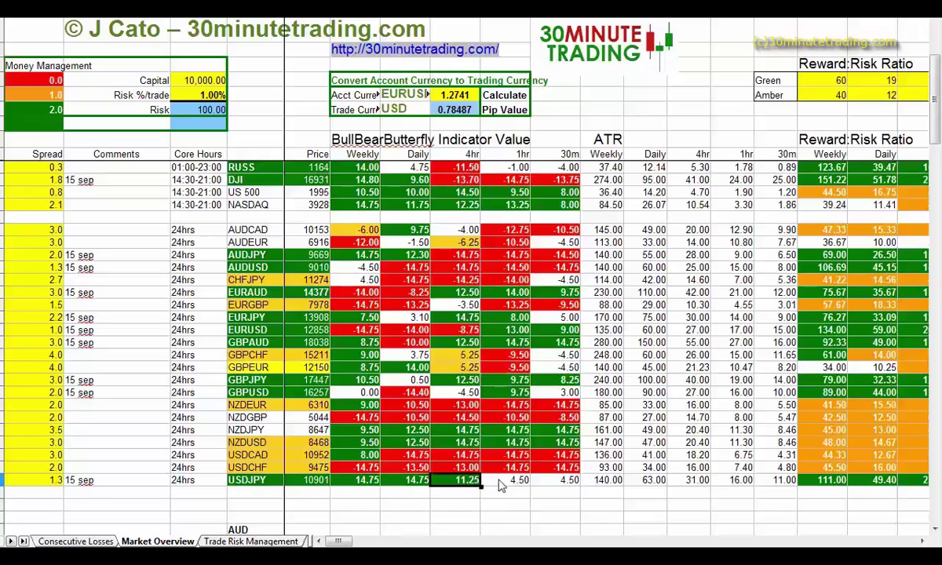
click(514, 482)
click(566, 483)
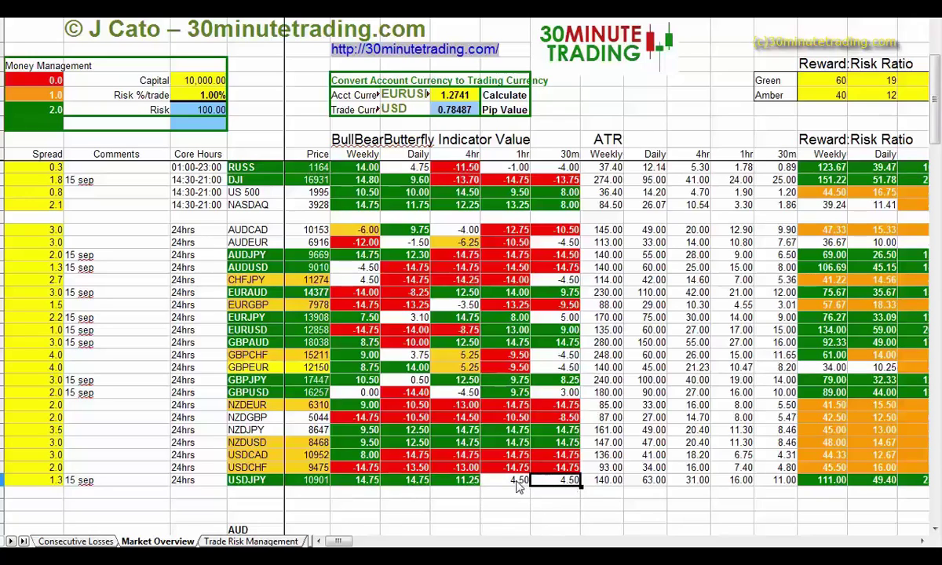
click(836, 482)
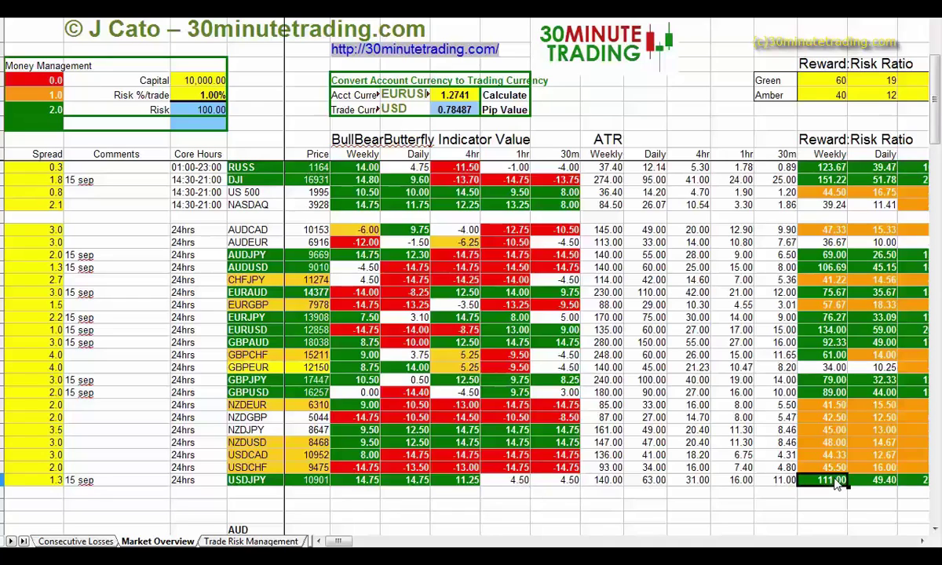
click(362, 481)
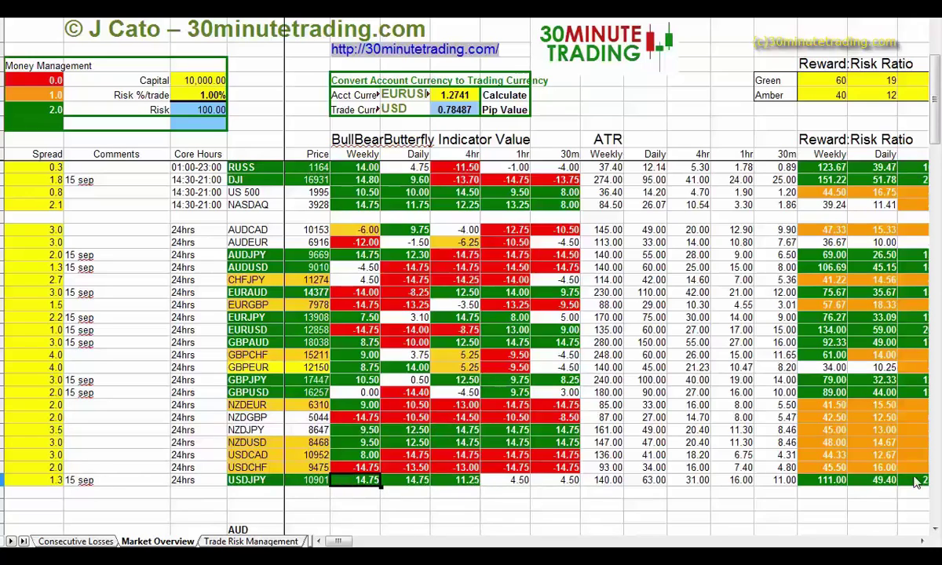
click(828, 485)
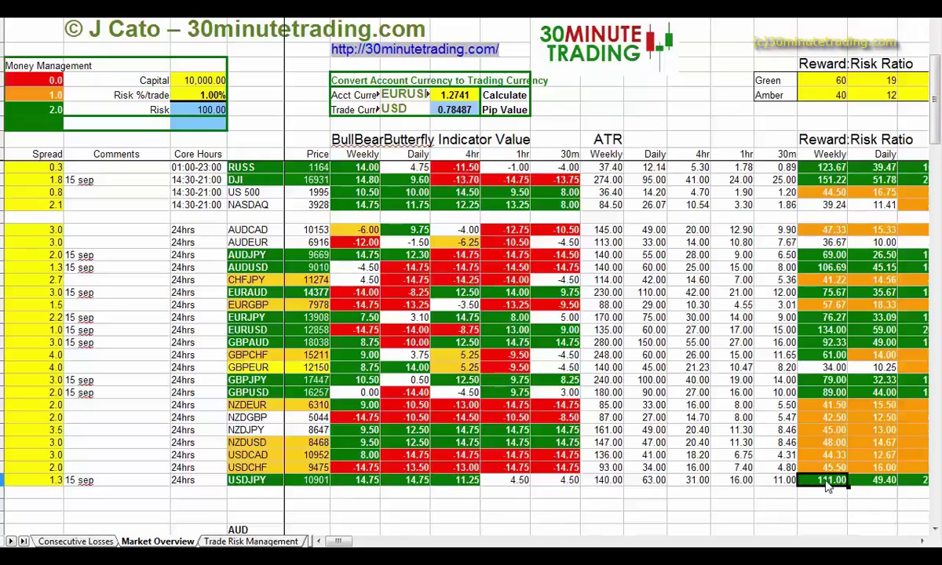
click(361, 480)
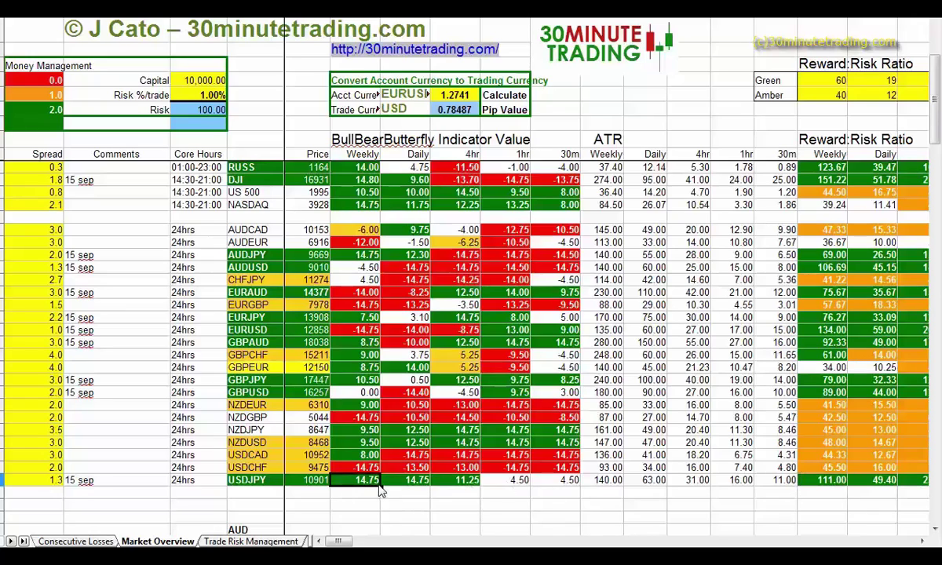
click(566, 481)
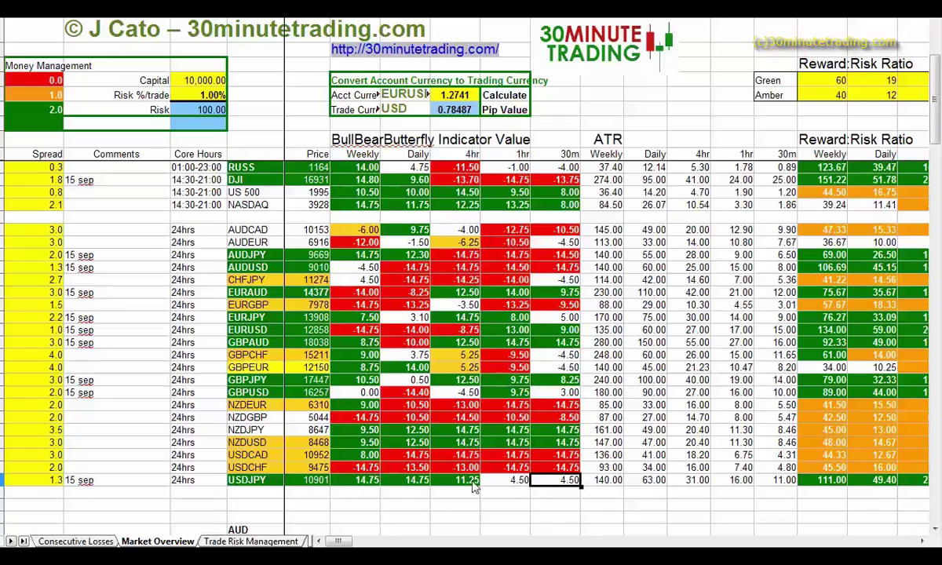
click(367, 481)
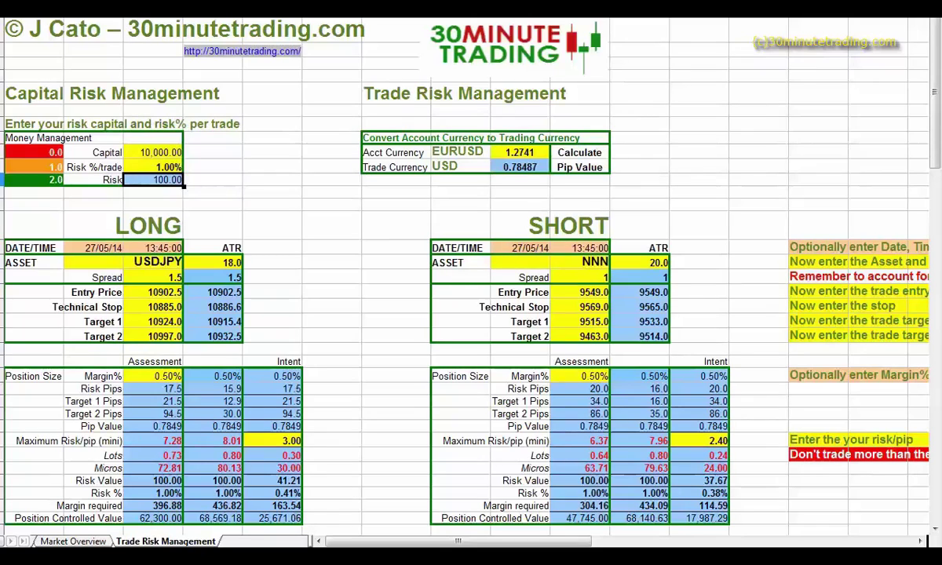
Review the USDJPY long: 10,000.00 capital, 1.00% risk, entry 10902.5, stop 10885.0, targets, 0.50% margin
click(143, 153)
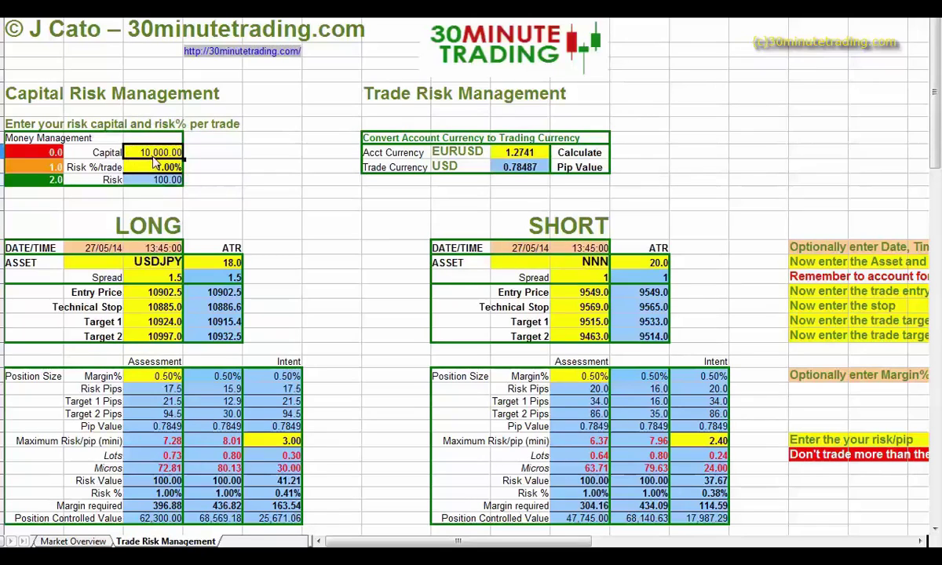
click(166, 168)
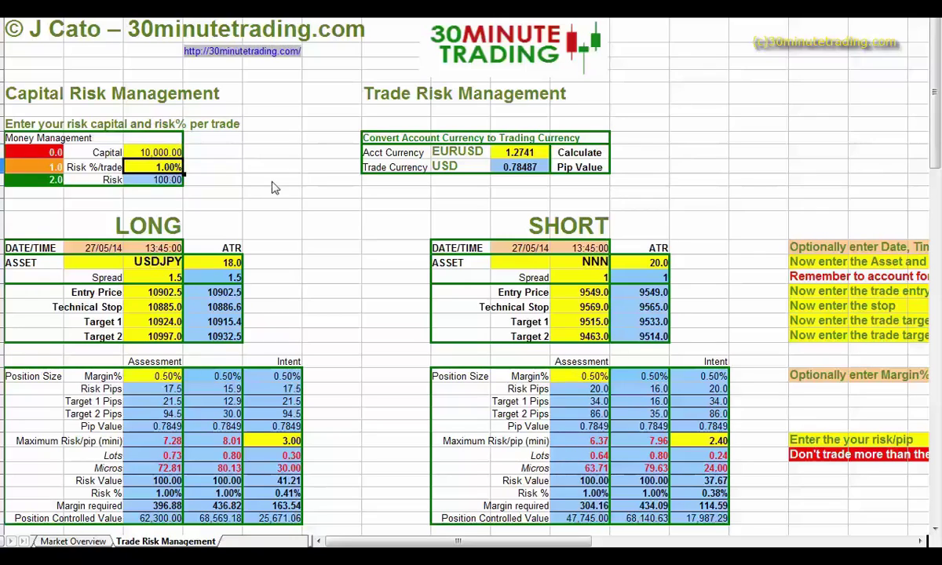
click(168, 264)
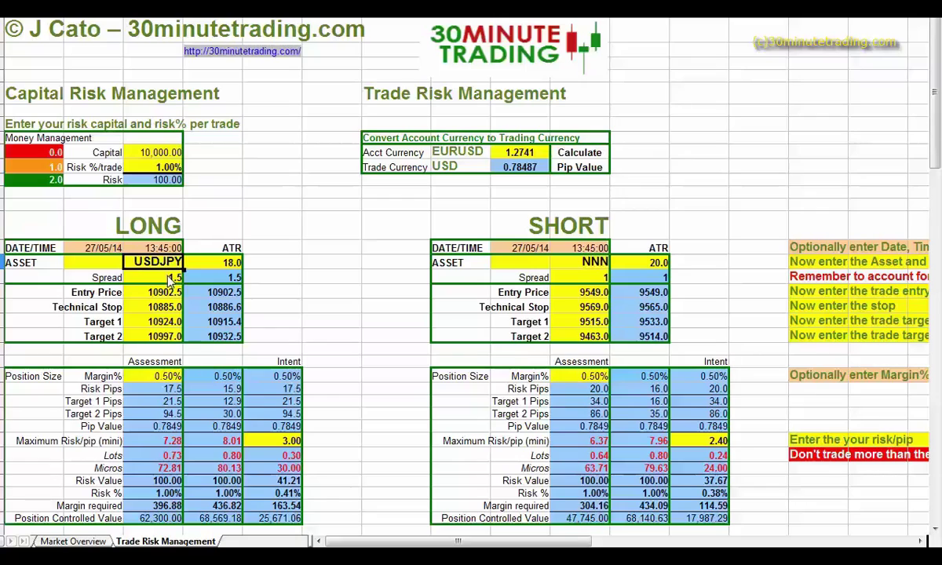
click(170, 279)
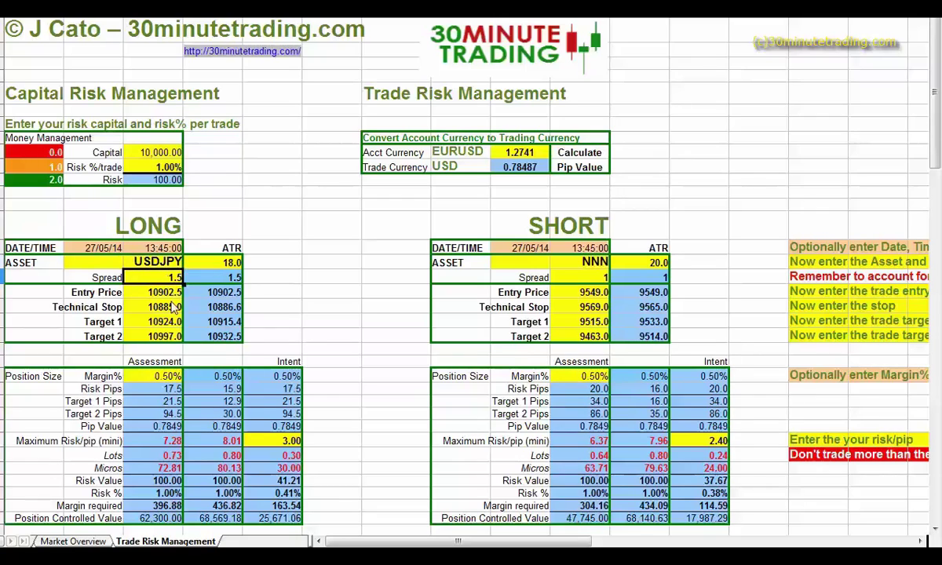
click(167, 294)
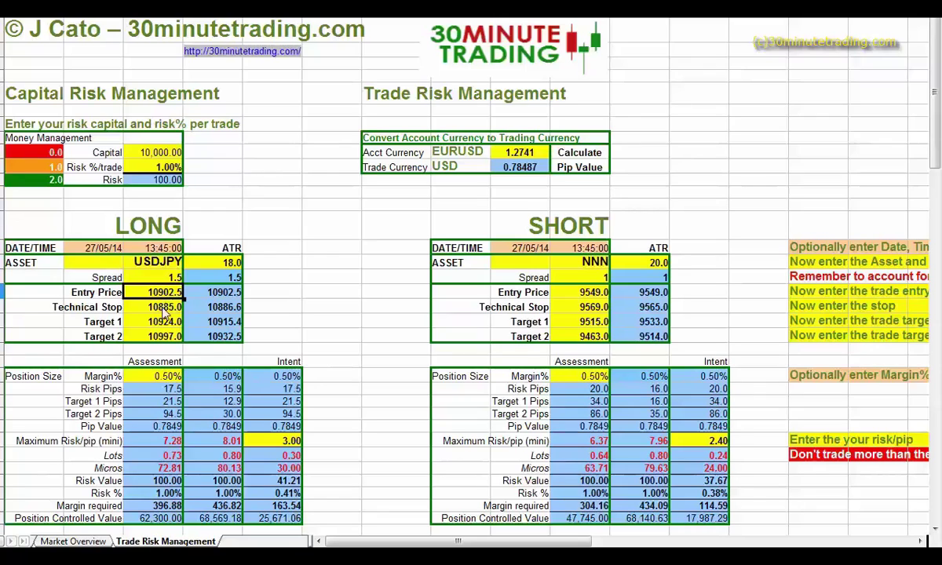
click(165, 311)
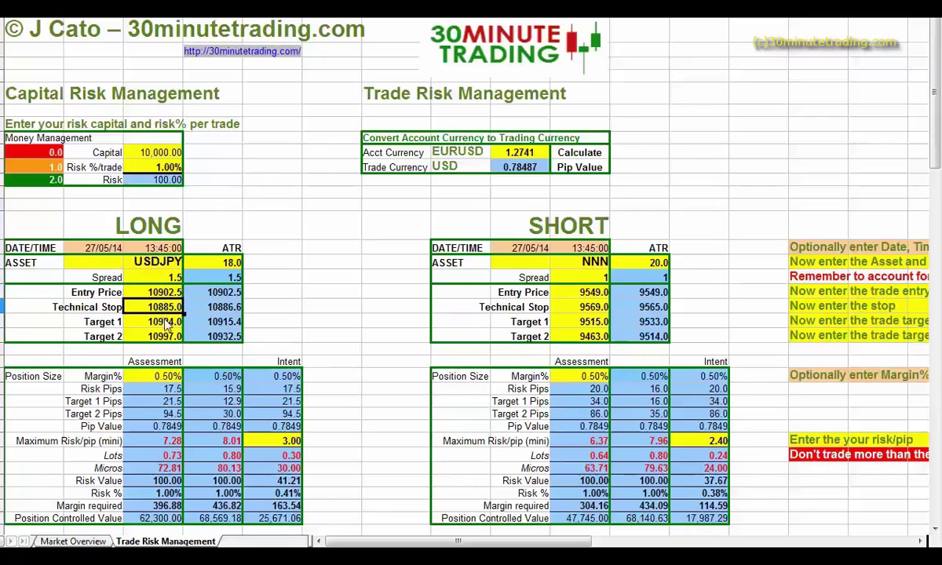
click(166, 325)
click(166, 338)
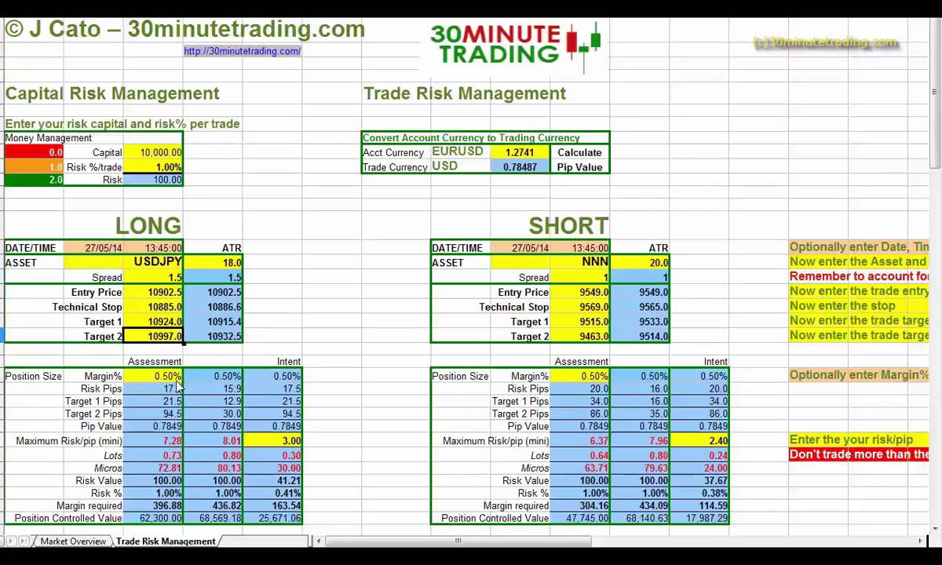
click(171, 378)
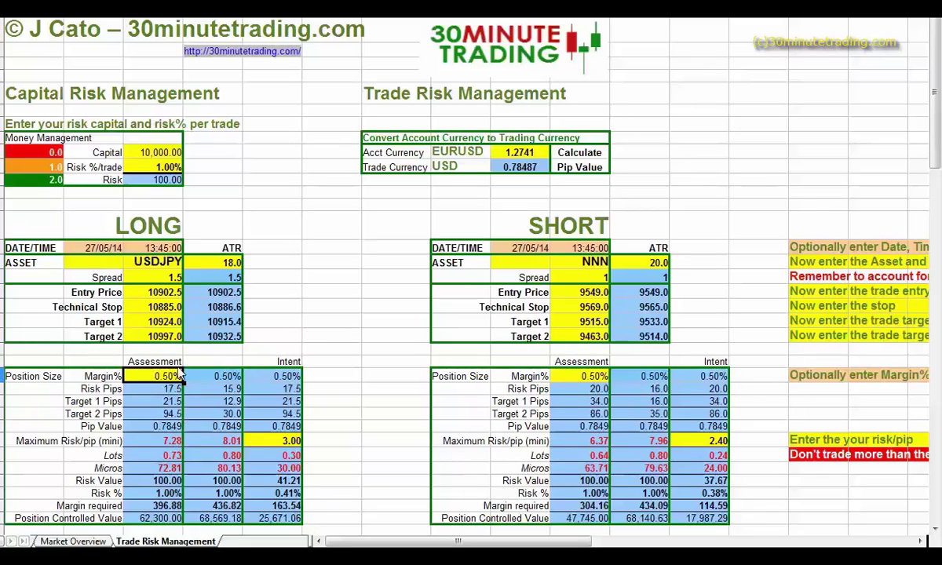
click(167, 438)
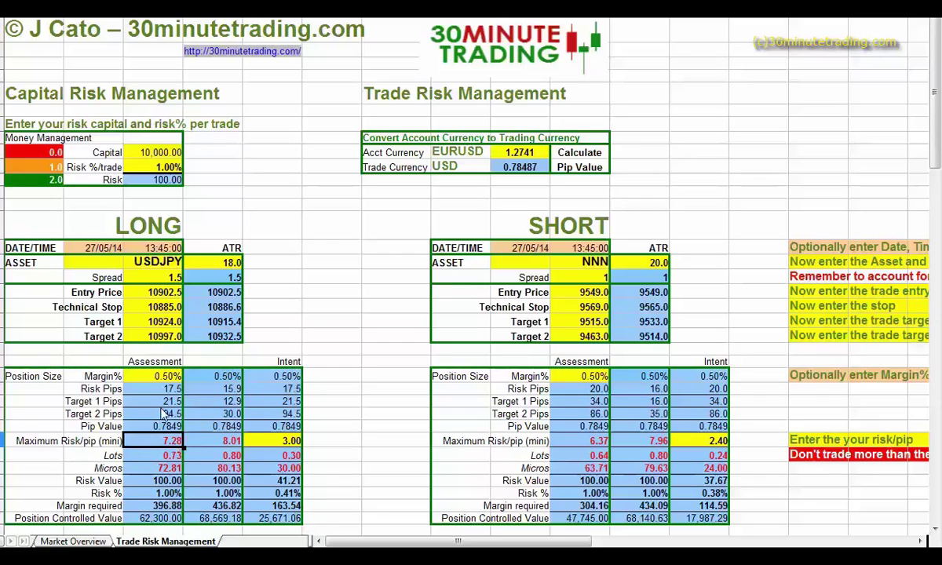
click(167, 183)
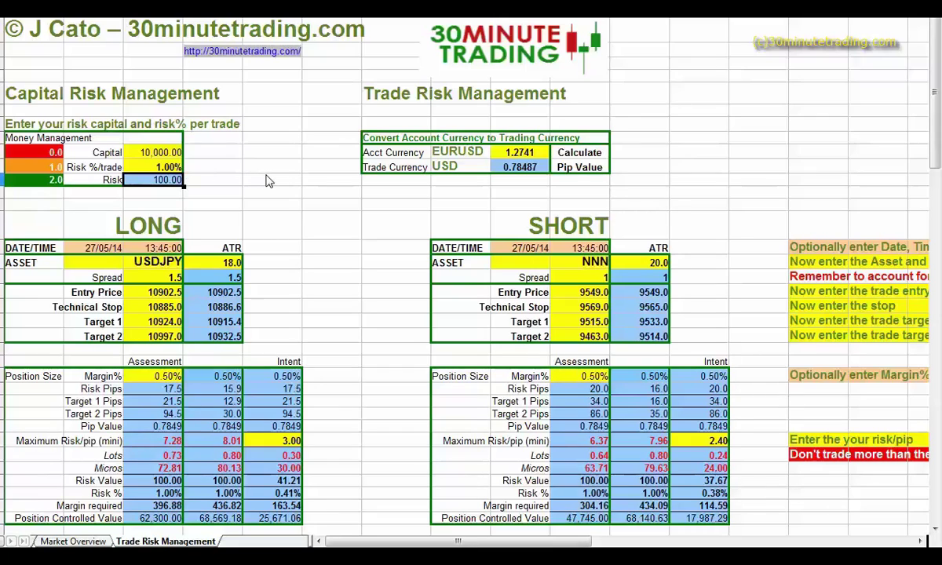
click(177, 443)
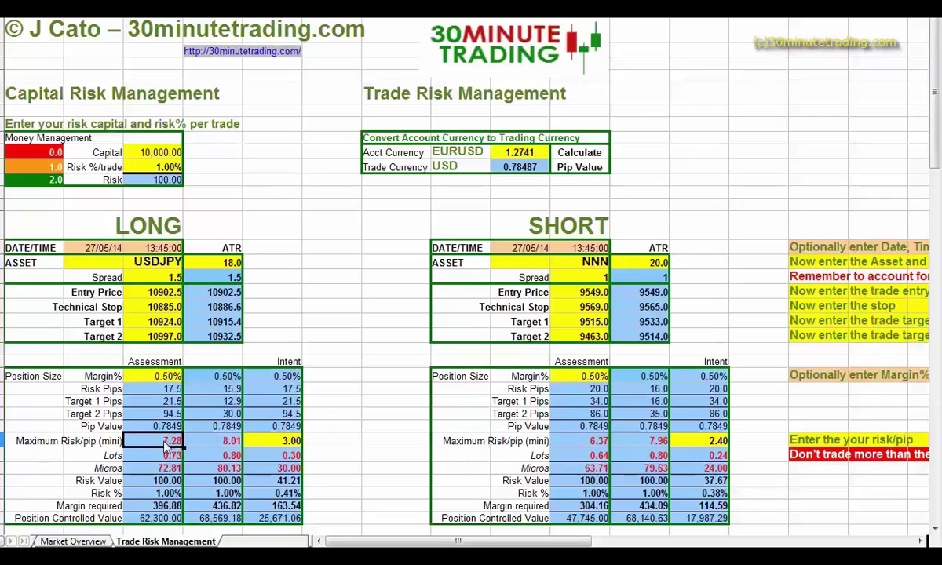
click(292, 444)
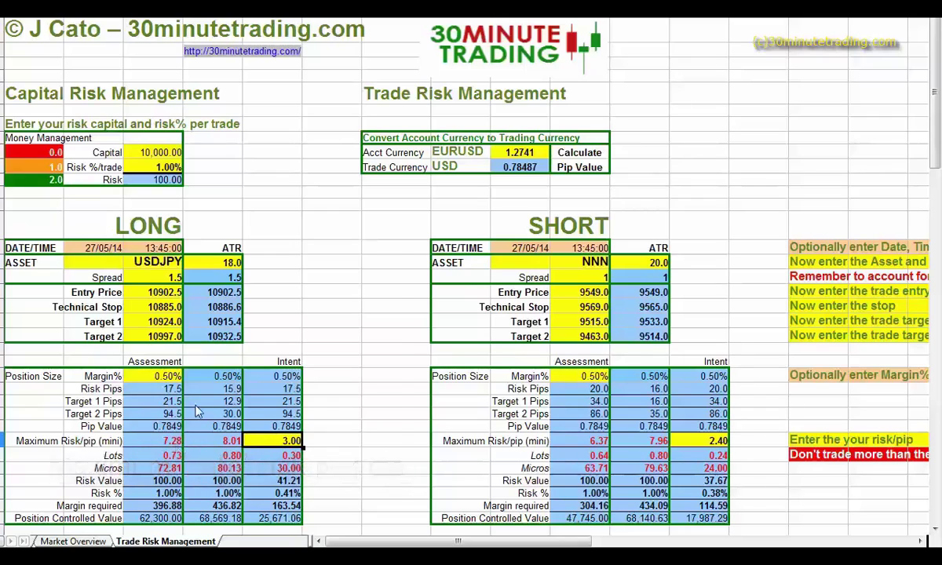
click(165, 518)
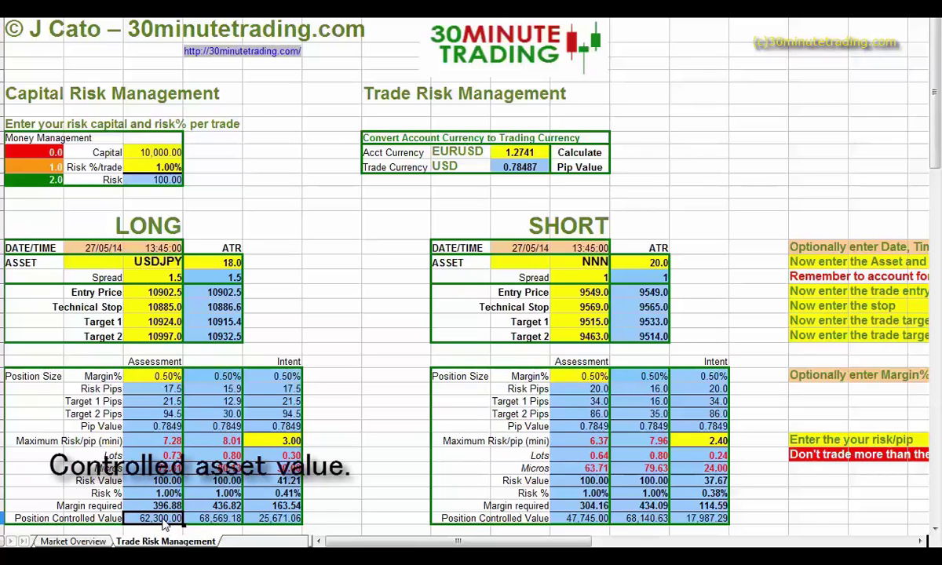
key(Right)
key(Right)
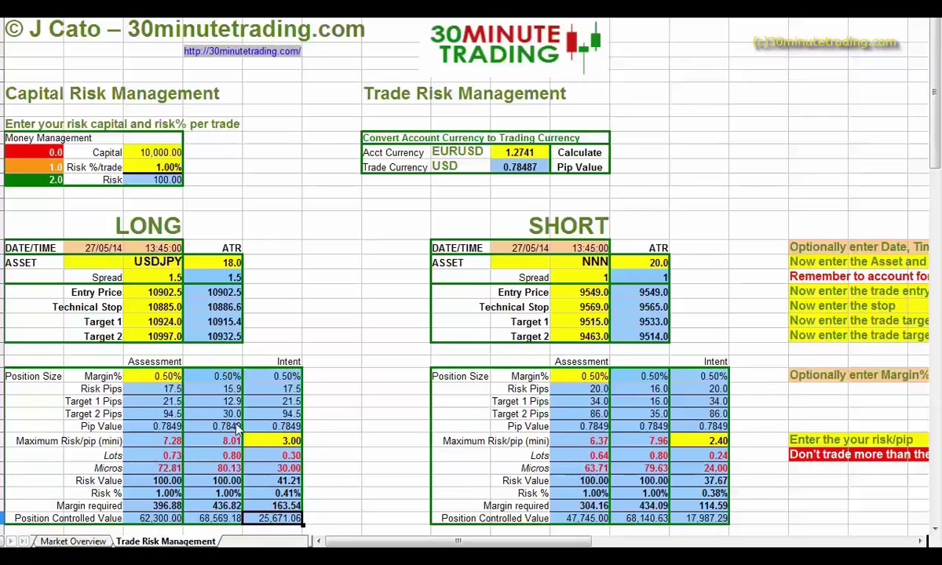
click(290, 403)
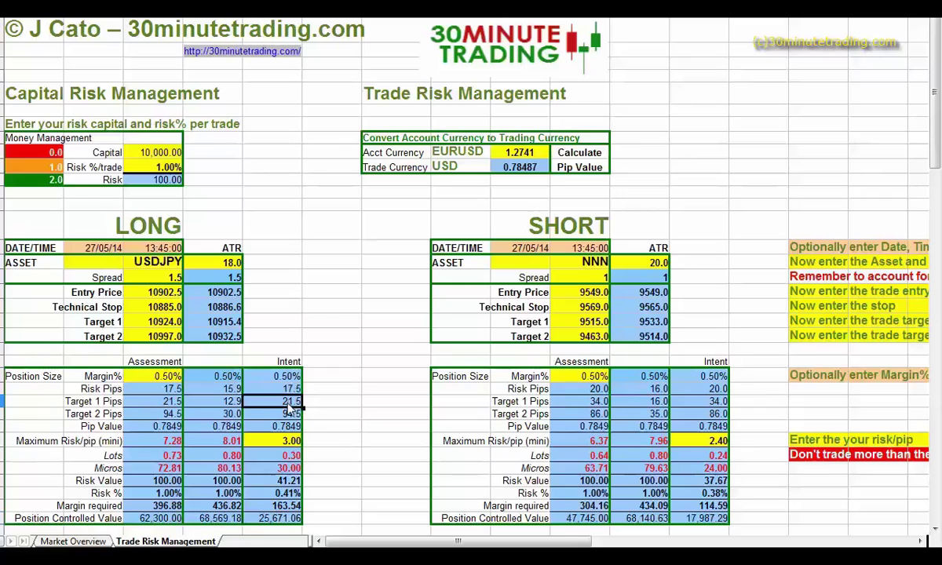
key(Up)
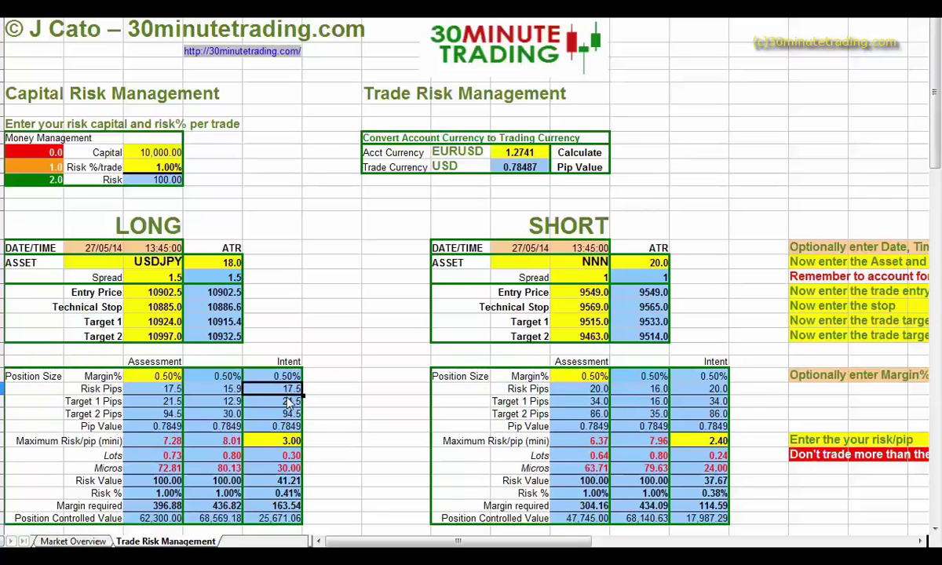
key(Down)
key(Down)
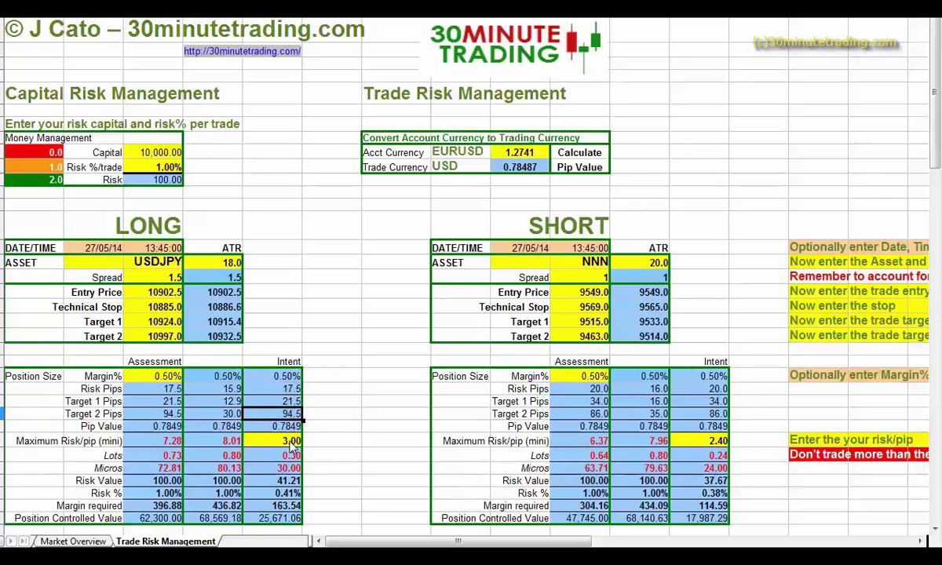
drag(936, 159, 937, 244)
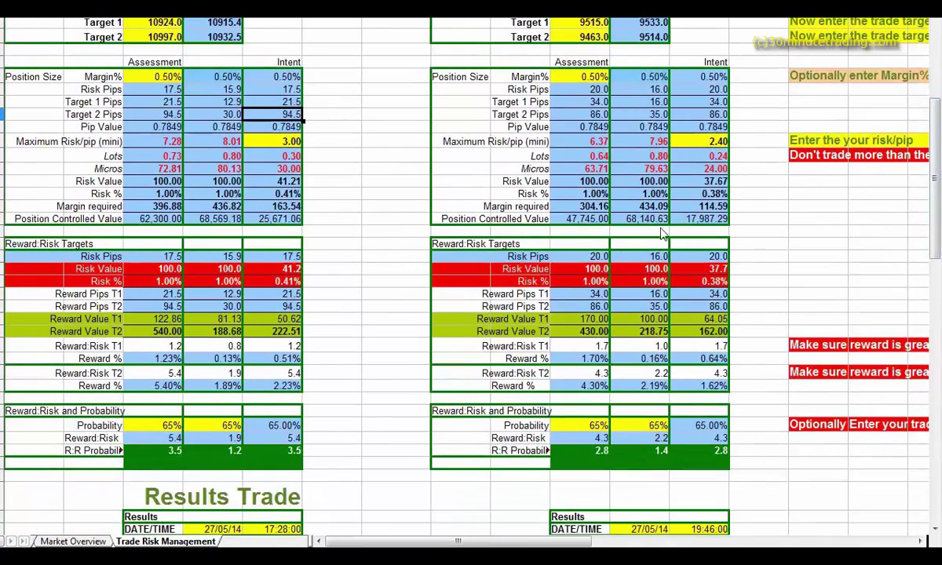
click(291, 322)
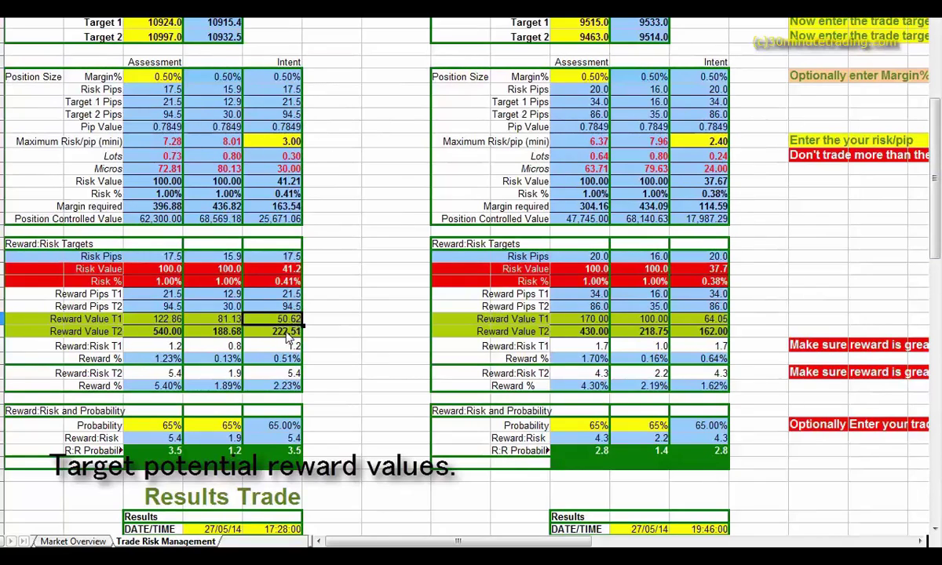
click(288, 333)
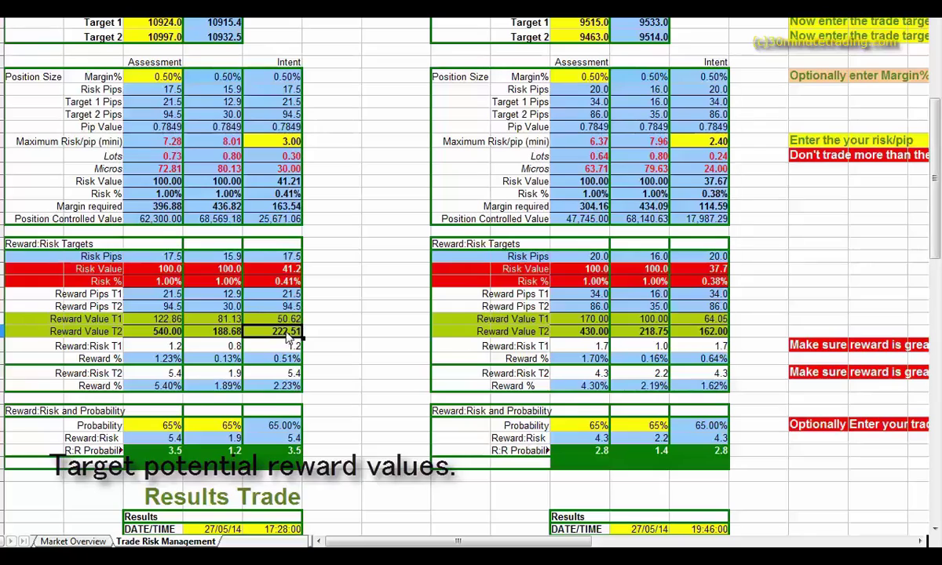
click(166, 322)
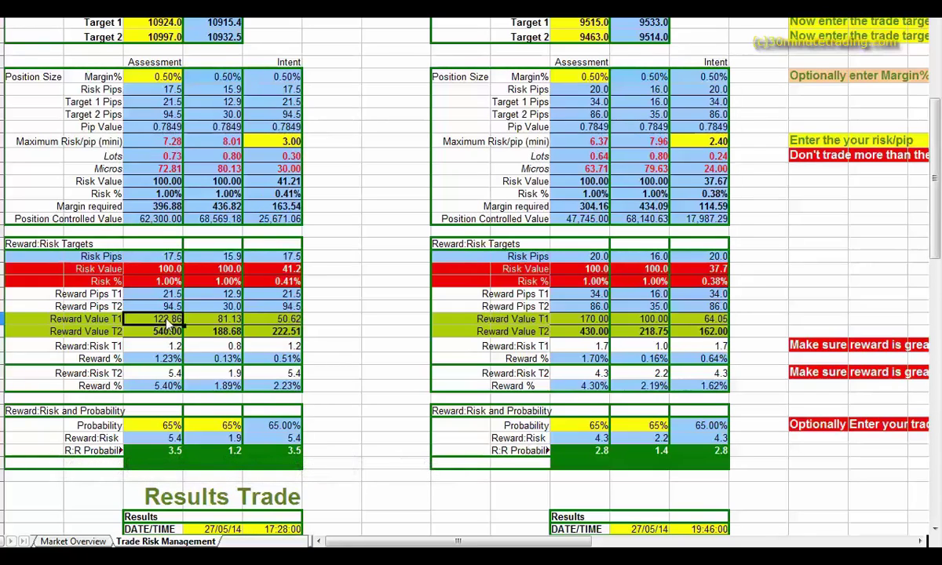
click(165, 142)
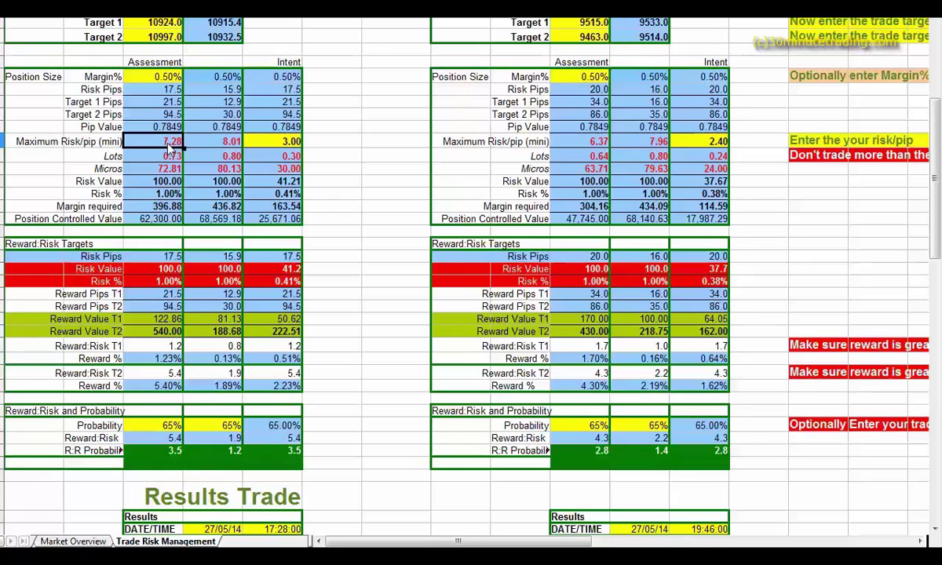
click(169, 329)
click(167, 320)
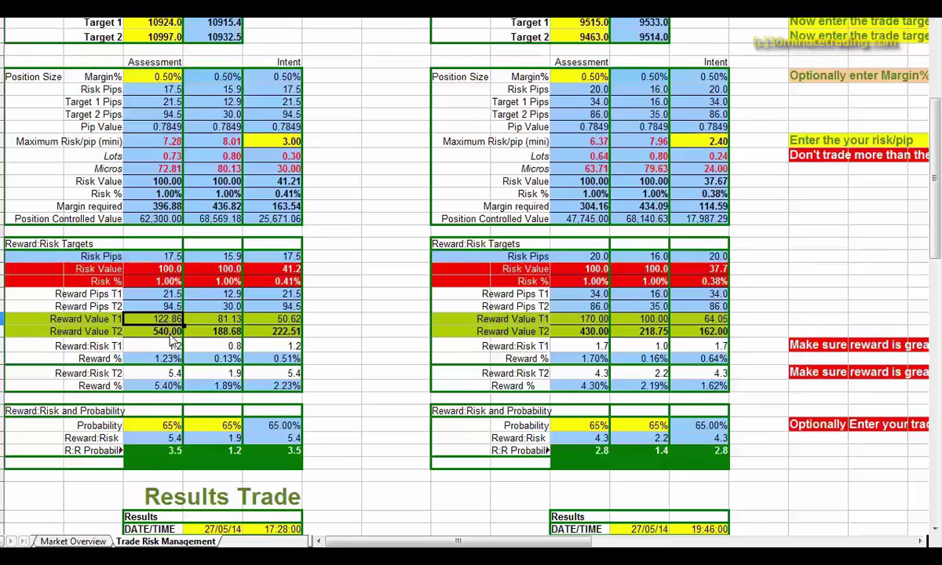
click(166, 334)
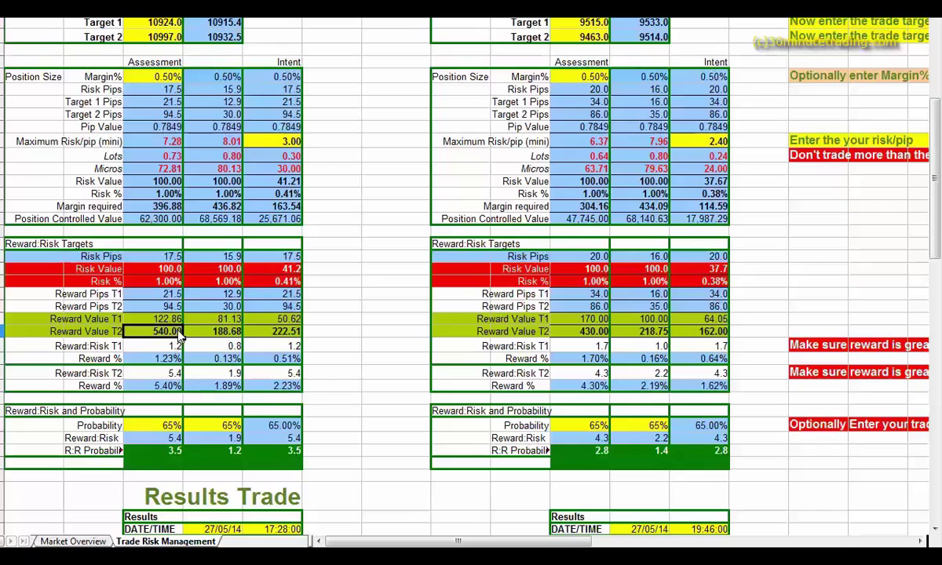
click(174, 386)
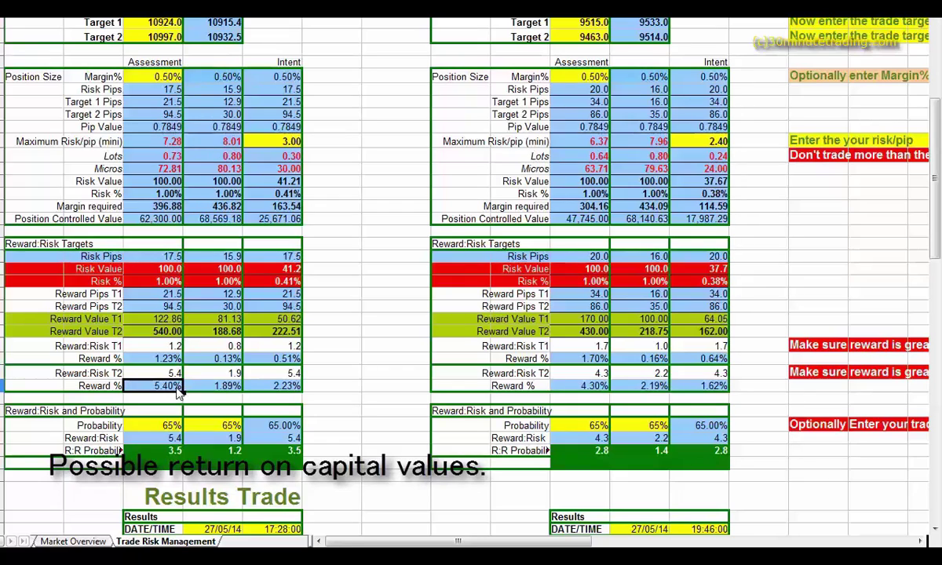
key(Up)
key(Up)
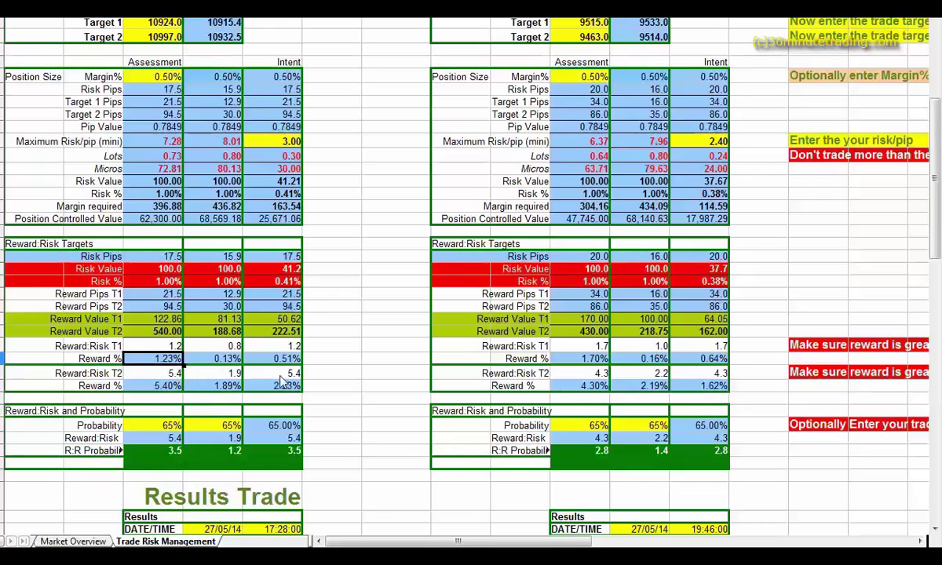
click(173, 388)
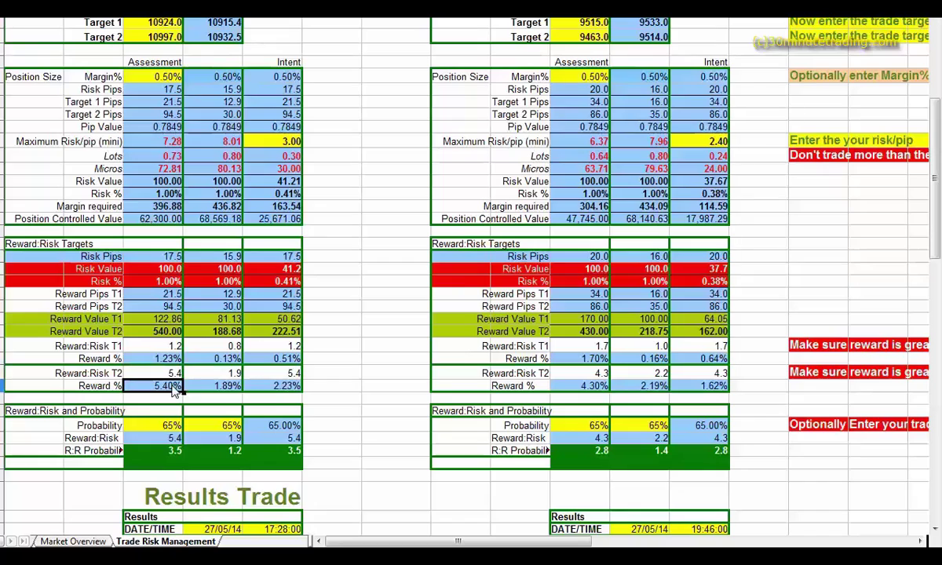